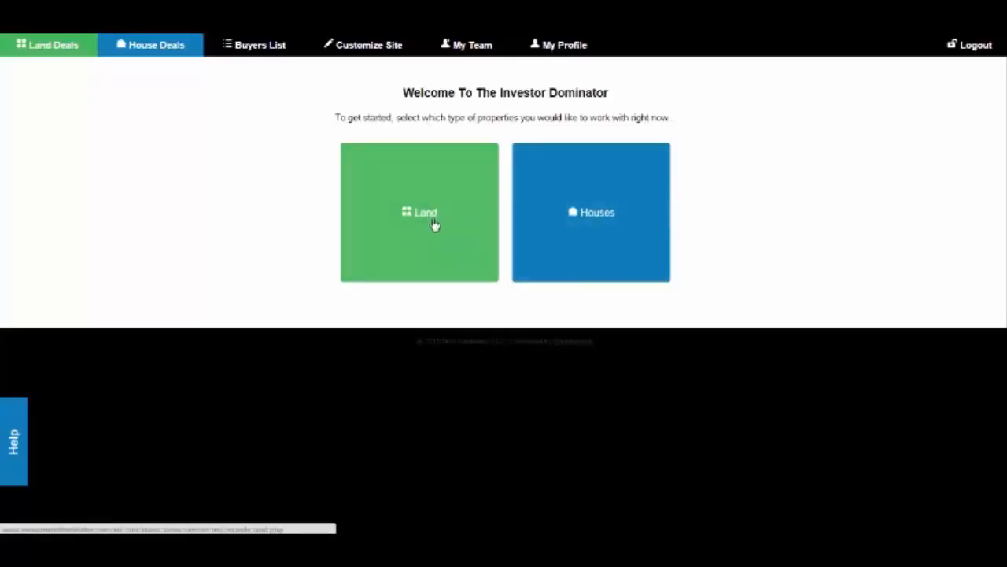
# - Go to the import page for land deals, then download and open the sample list
pyautogui.click(395, 228)
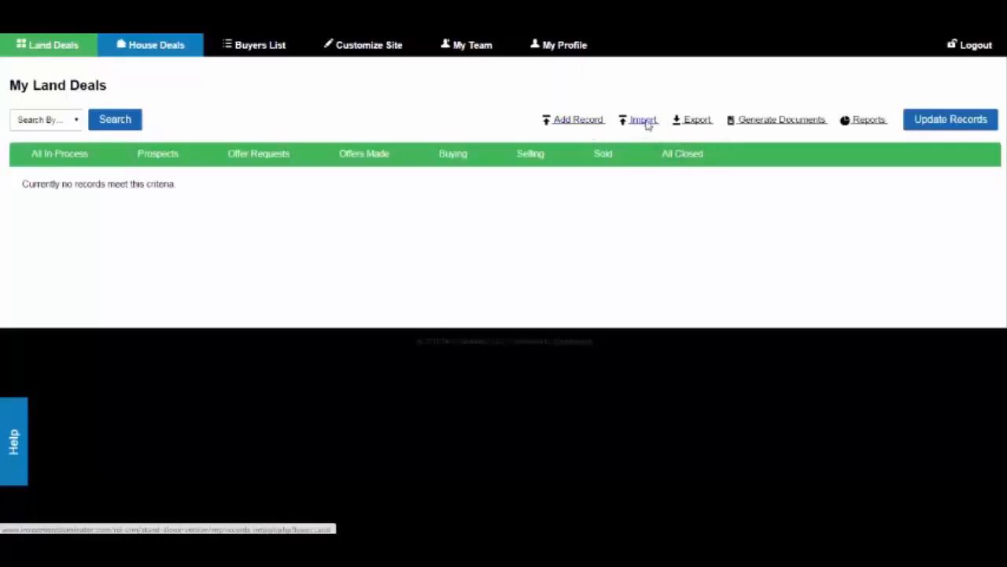
pyautogui.click(644, 122)
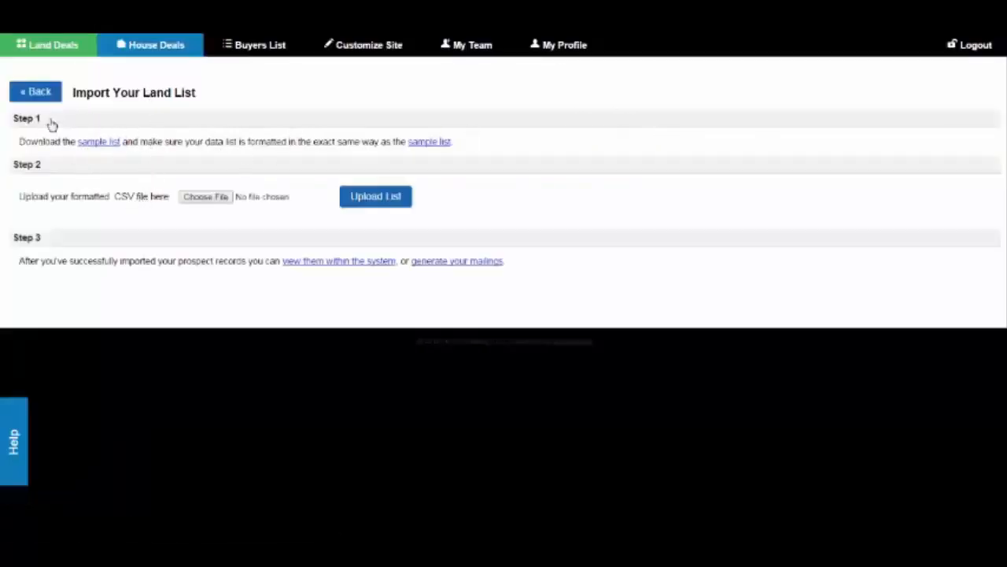
pyautogui.click(100, 146)
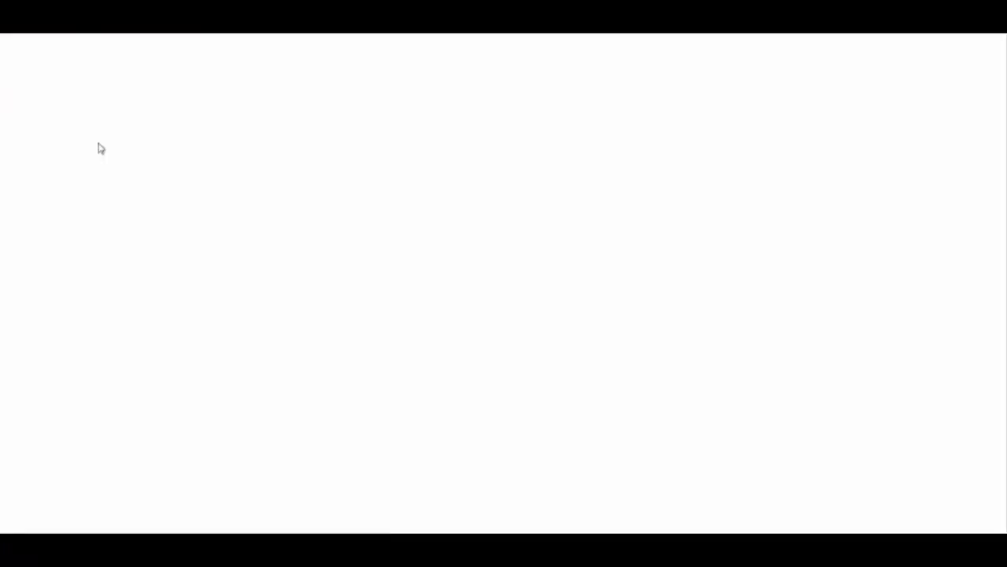
pyautogui.click(53, 523)
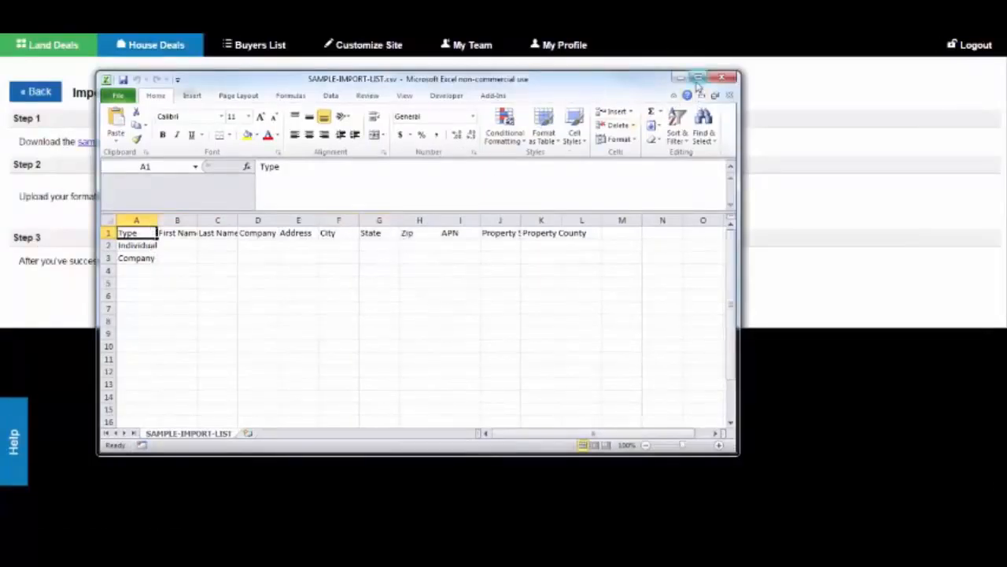
# - Enlarge the sample list's spreadsheet window and reposition it slightly over the import page
pyautogui.moveTo(735, 456); pyautogui.dragTo(836, 482)
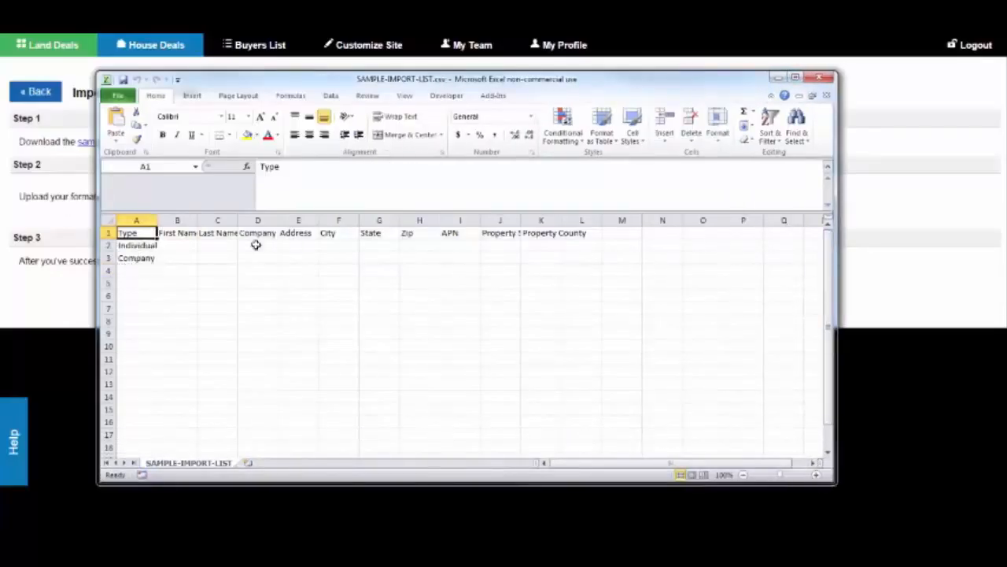
pyautogui.moveTo(722, 90); pyautogui.dragTo(732, 82)
# - Examine the sample list's header row and its first headings, Type, First Name, Last Name and Company
pyautogui.click(214, 261)
pyautogui.click(146, 226)
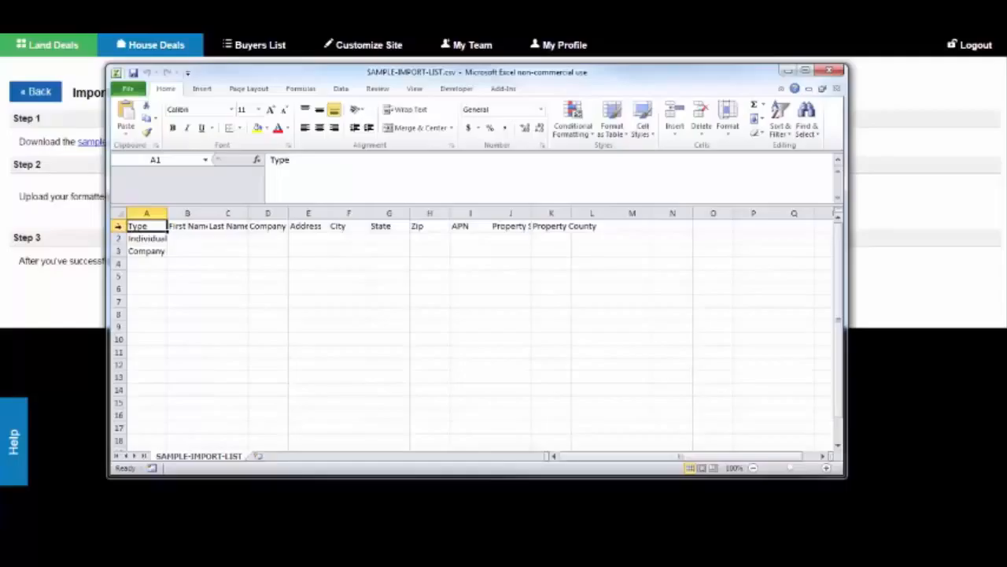
pyautogui.click(118, 226)
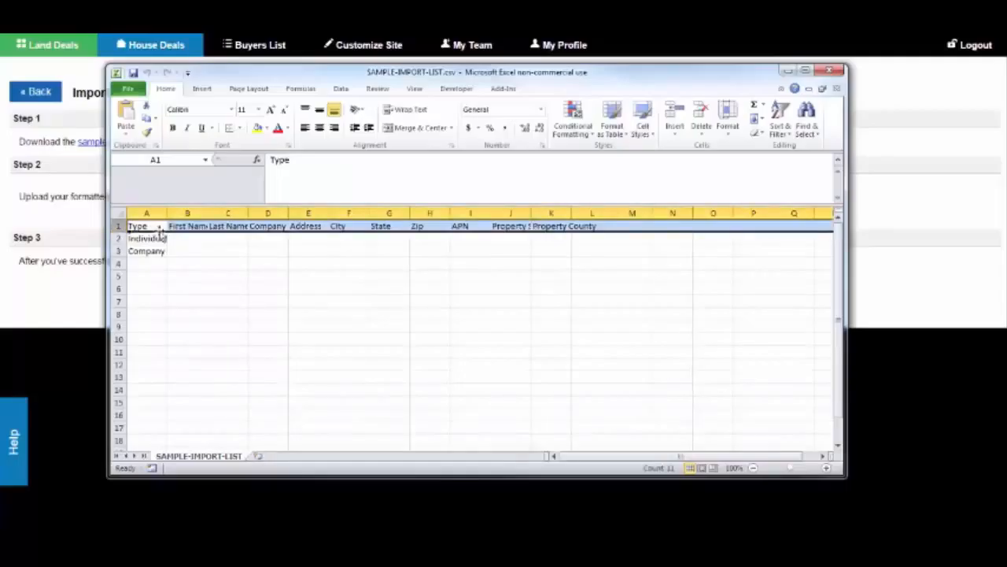
pyautogui.click(156, 228)
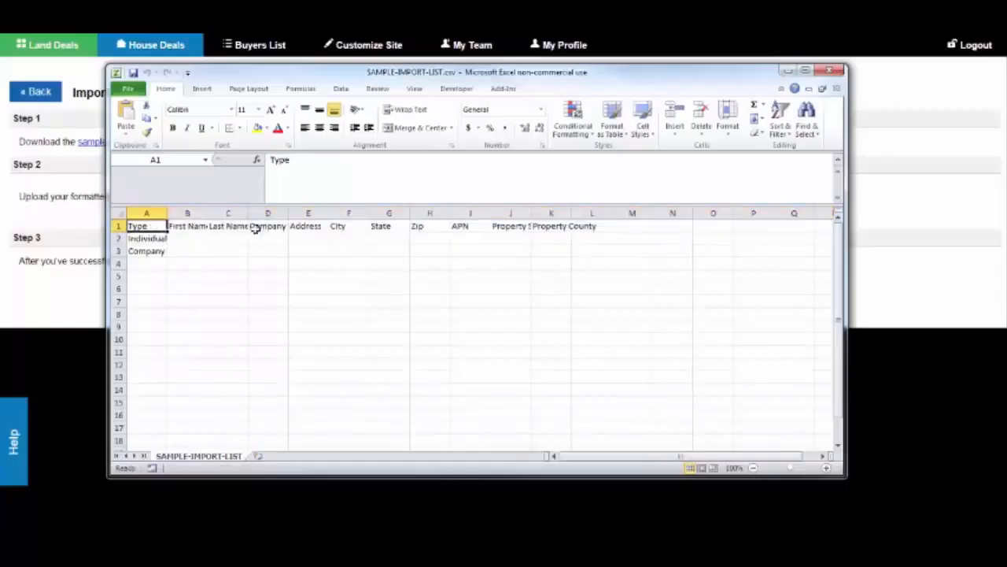
pyautogui.click(182, 227)
pyautogui.click(219, 226)
pyautogui.click(263, 226)
# - Auto-fit the widths of all columns in the sample list to their contents
pyautogui.click(124, 212)
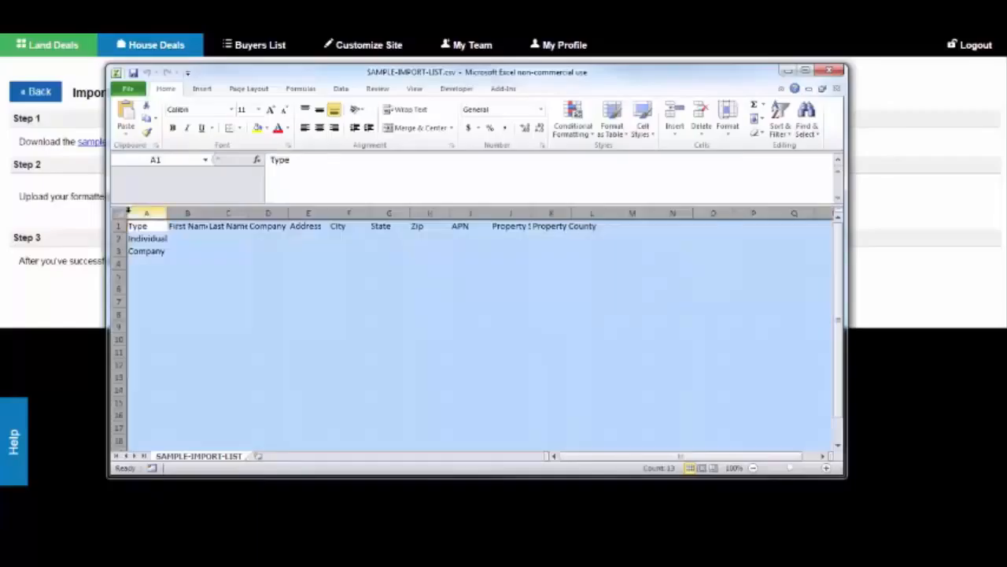
pyautogui.doubleClick(167, 212)
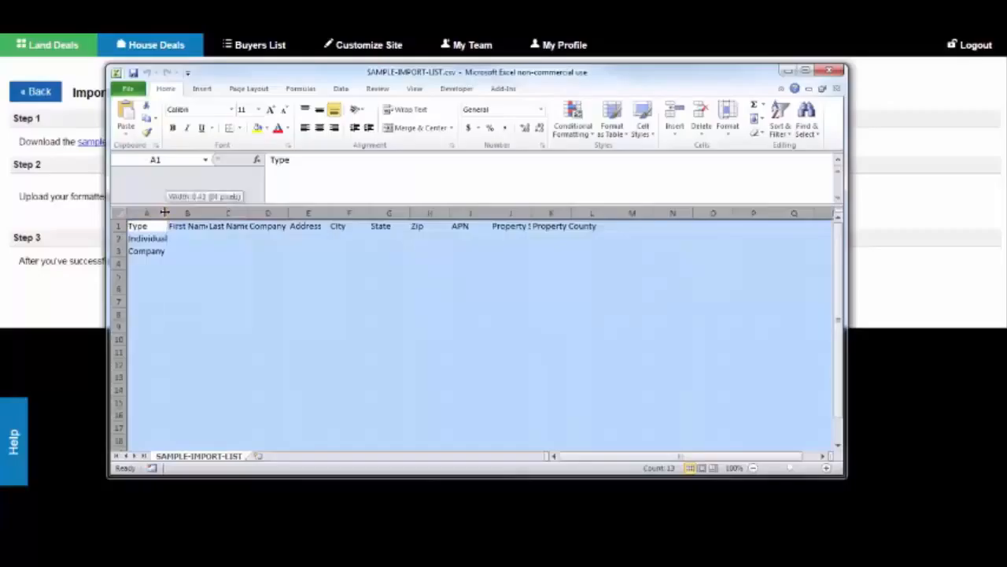
pyautogui.click(148, 238)
# - Go through each column heading of the sample list in order, from Type to Property County
pyautogui.click(151, 226)
pyautogui.click(194, 226)
pyautogui.click(238, 226)
pyautogui.click(290, 226)
pyautogui.click(322, 226)
pyautogui.click(351, 226)
pyautogui.click(373, 227)
pyautogui.click(391, 225)
pyautogui.click(410, 226)
pyautogui.click(450, 226)
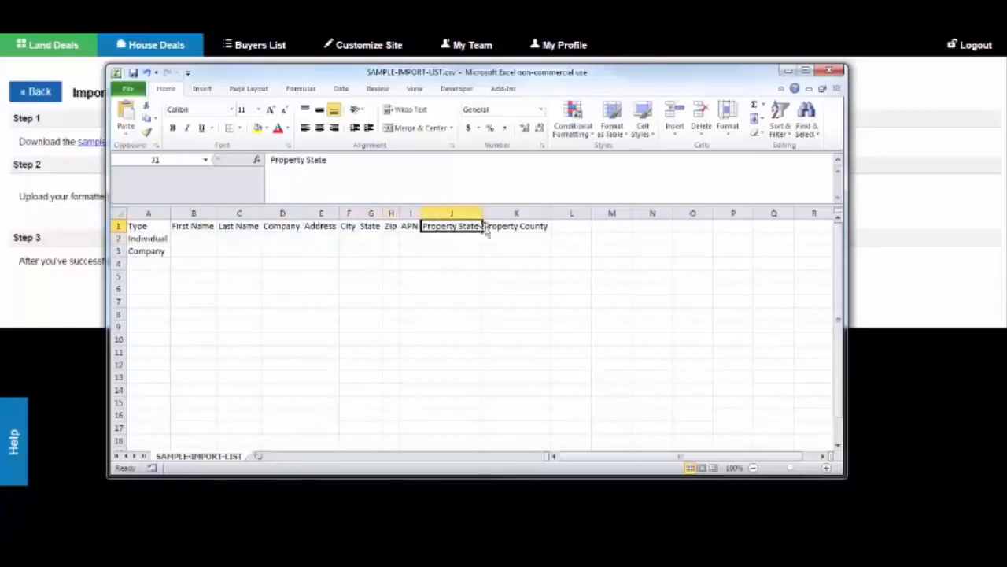
pyautogui.click(504, 226)
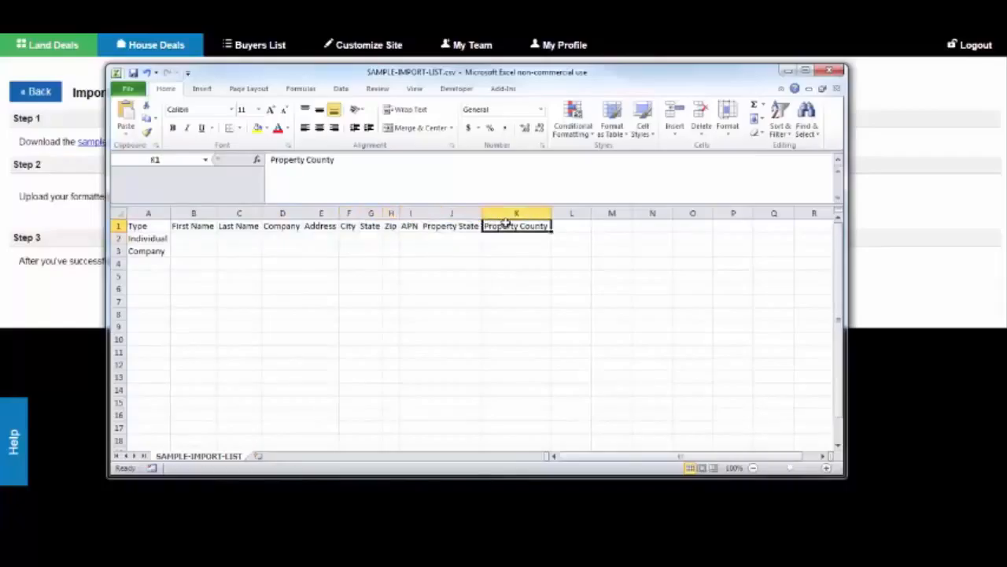
# - Review the sample list's complete header row as the format required for the import
pyautogui.click(138, 226)
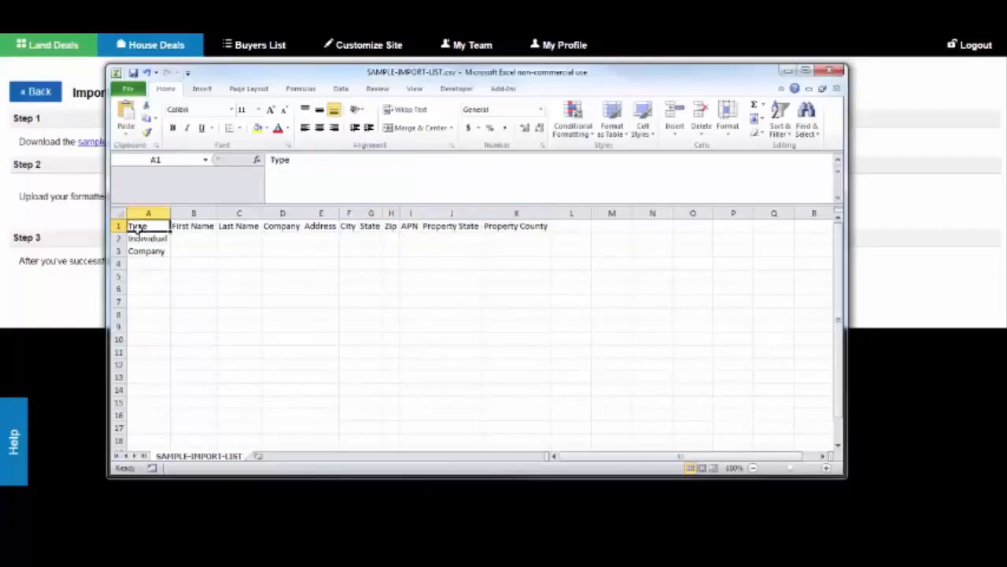
pyautogui.click(507, 228)
pyautogui.moveTo(507, 226); pyautogui.dragTo(138, 227)
pyautogui.click(148, 228)
pyautogui.click(117, 226)
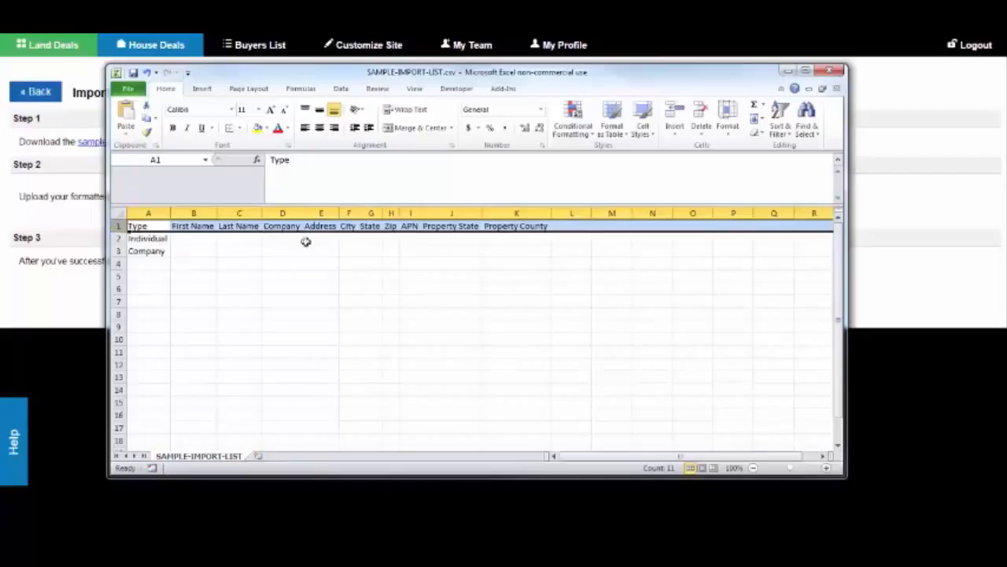
pyautogui.click(347, 275)
pyautogui.click(209, 227)
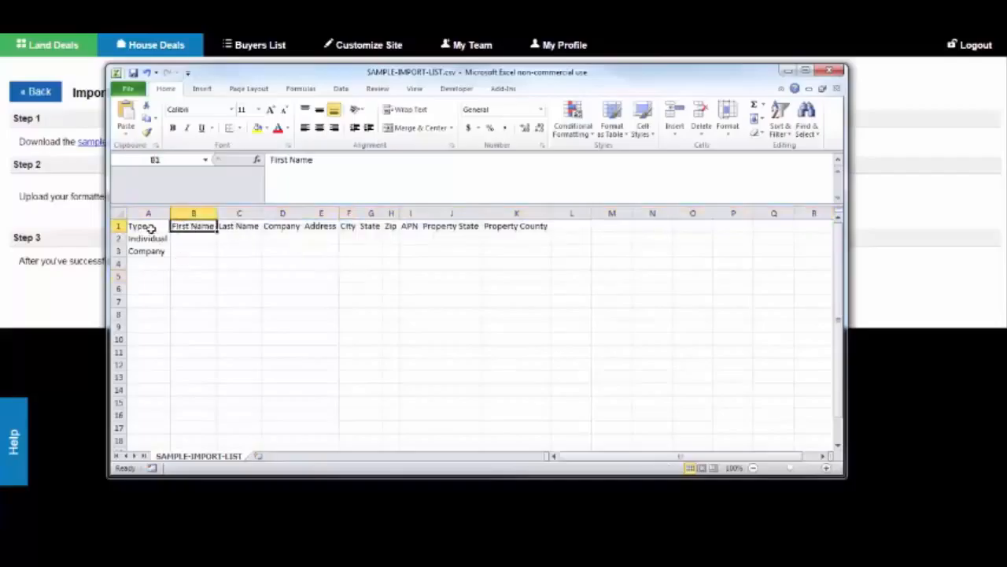
pyautogui.click(150, 226)
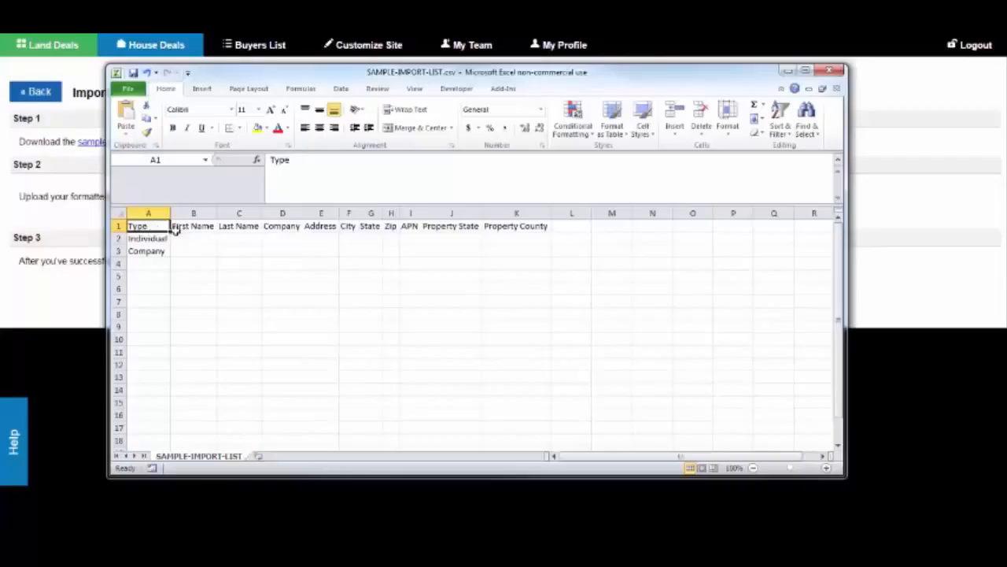
# - Check the exact wording of the individual headings, including Last Name and Company
pyautogui.click(212, 250)
pyautogui.moveTo(514, 226); pyautogui.dragTo(222, 228)
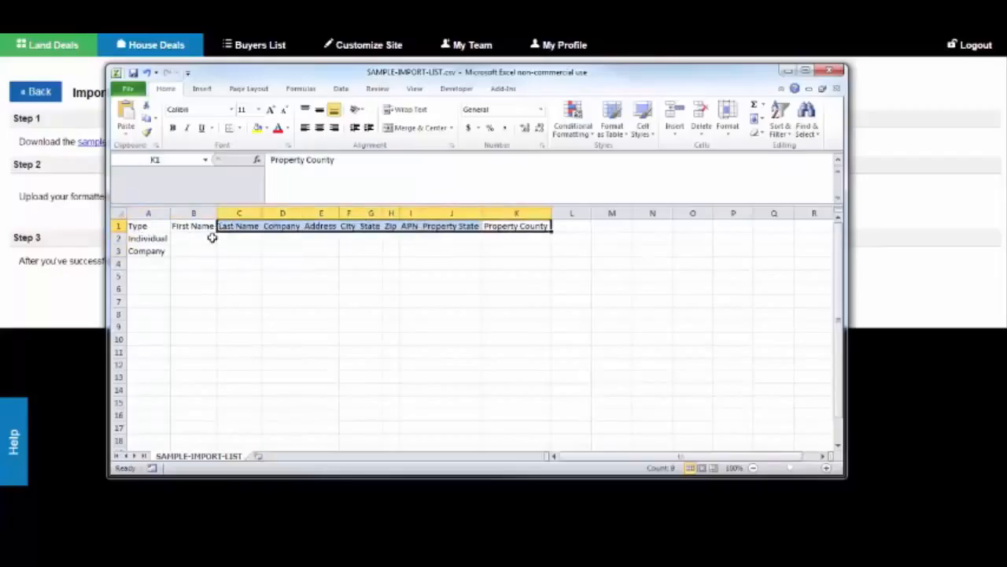
pyautogui.click(211, 236)
pyautogui.click(258, 226)
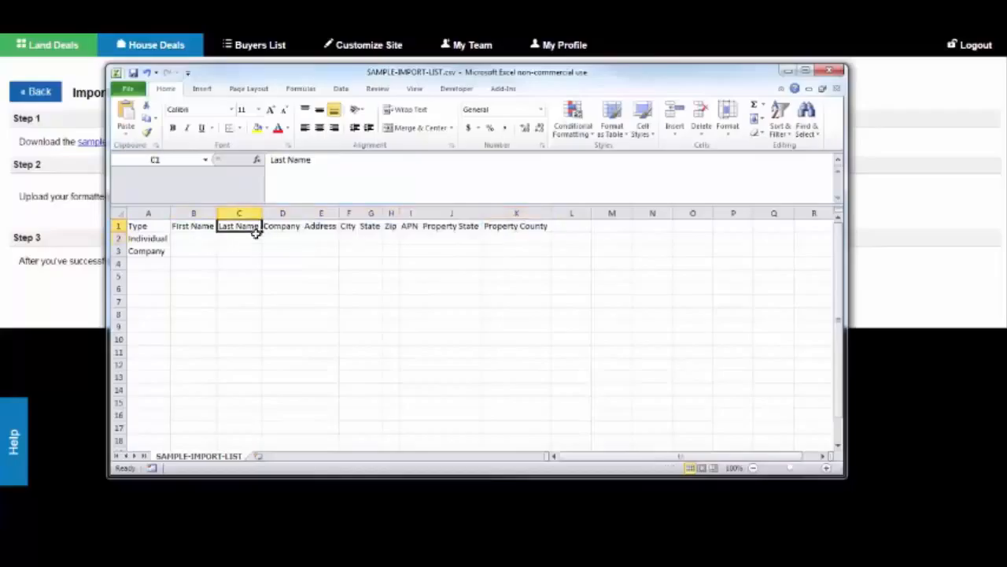
pyautogui.click(313, 161)
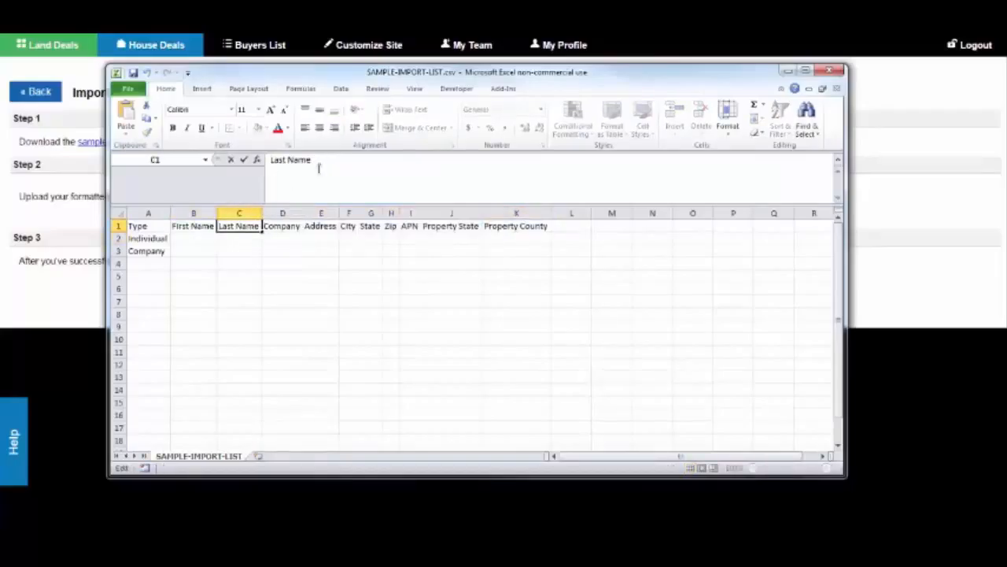
pyautogui.click(284, 227)
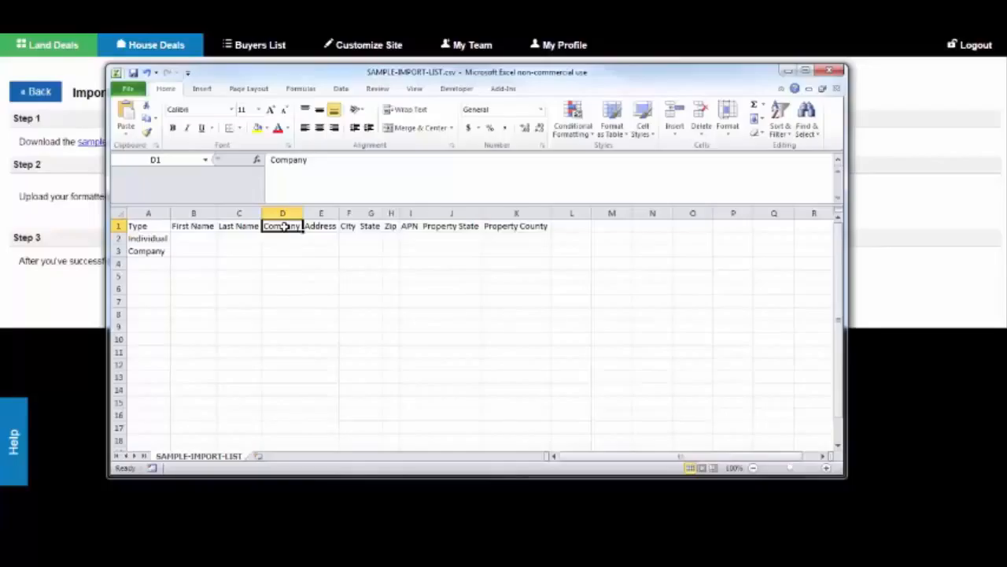
# - Examine the Individual and Company entries in the Type column alongside the name and company columns
pyautogui.click(288, 238)
pyautogui.click(197, 250)
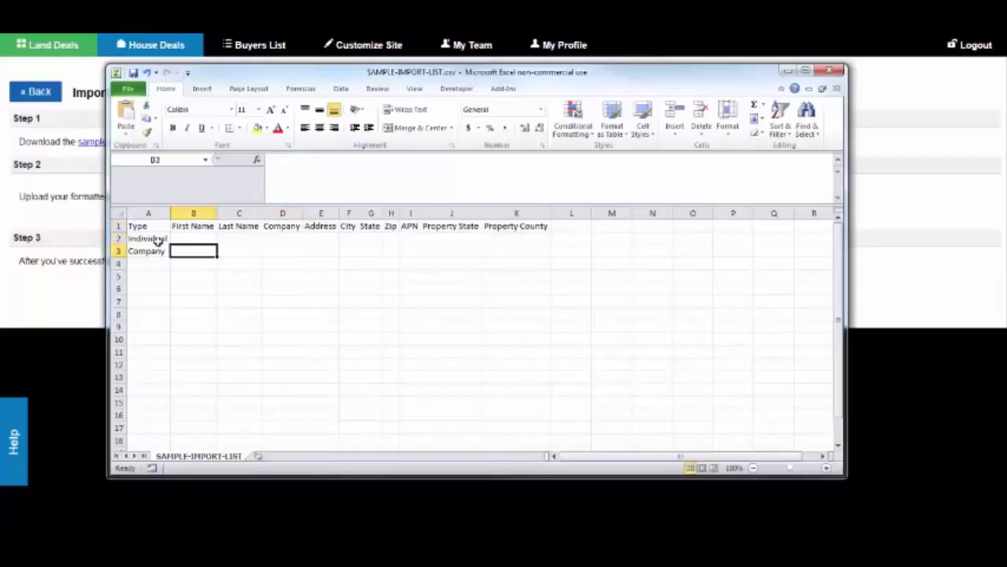
pyautogui.click(157, 238)
pyautogui.click(157, 226)
pyautogui.click(160, 239)
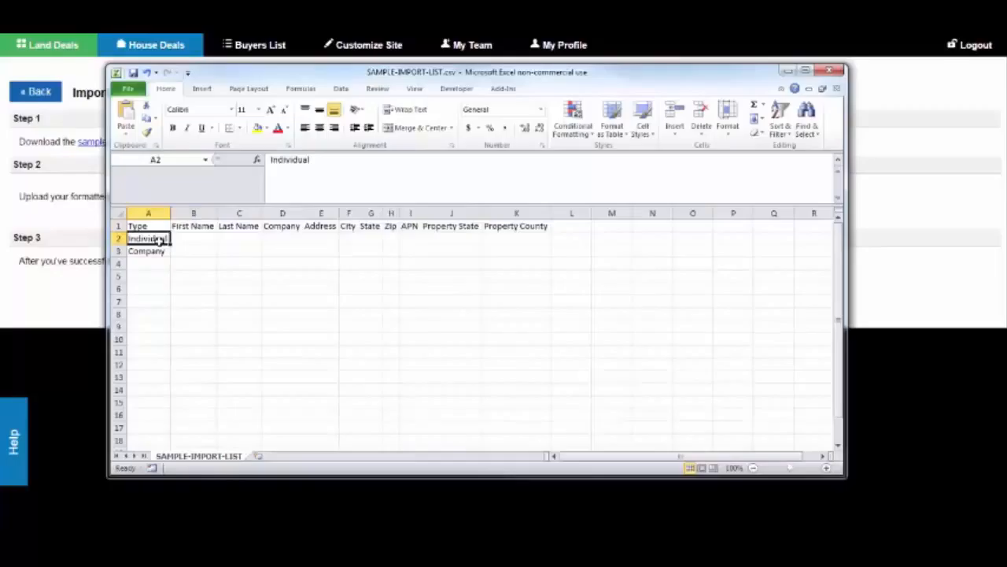
pyautogui.click(157, 250)
pyautogui.click(160, 239)
pyautogui.click(160, 253)
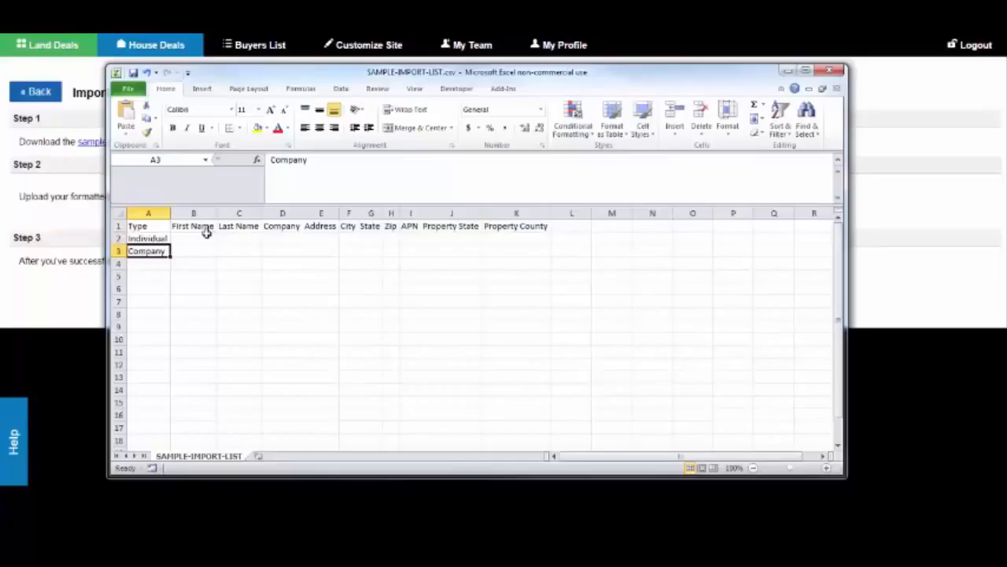
pyautogui.moveTo(273, 239); pyautogui.dragTo(280, 252)
pyautogui.moveTo(148, 238)
pyautogui.mouseDown()
pyautogui.moveTo(154, 254)
pyautogui.moveTo(157, 240)
pyautogui.mouseUp()
pyautogui.click(156, 262)
pyautogui.click(158, 239)
pyautogui.click(155, 250)
pyautogui.click(162, 240)
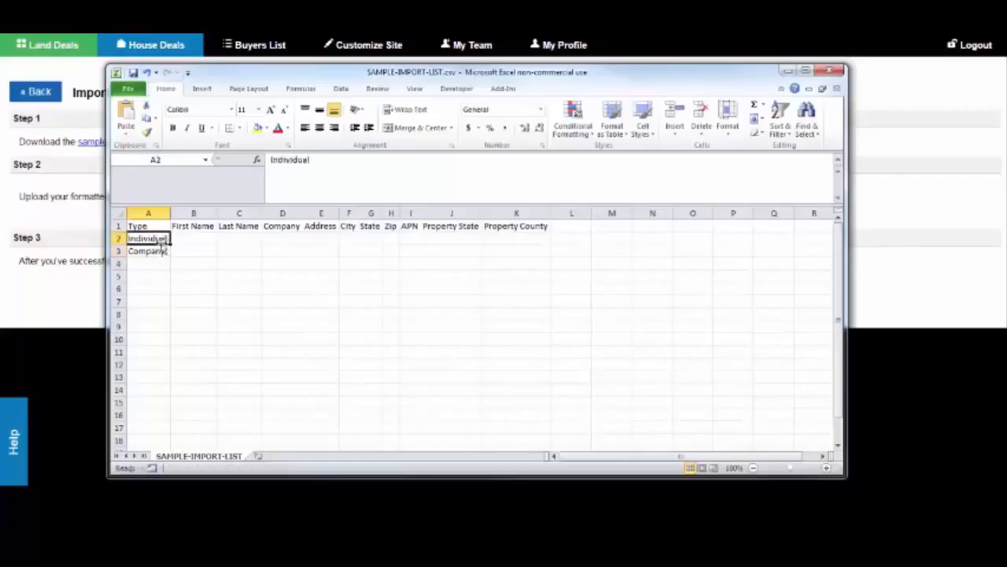
pyautogui.click(158, 252)
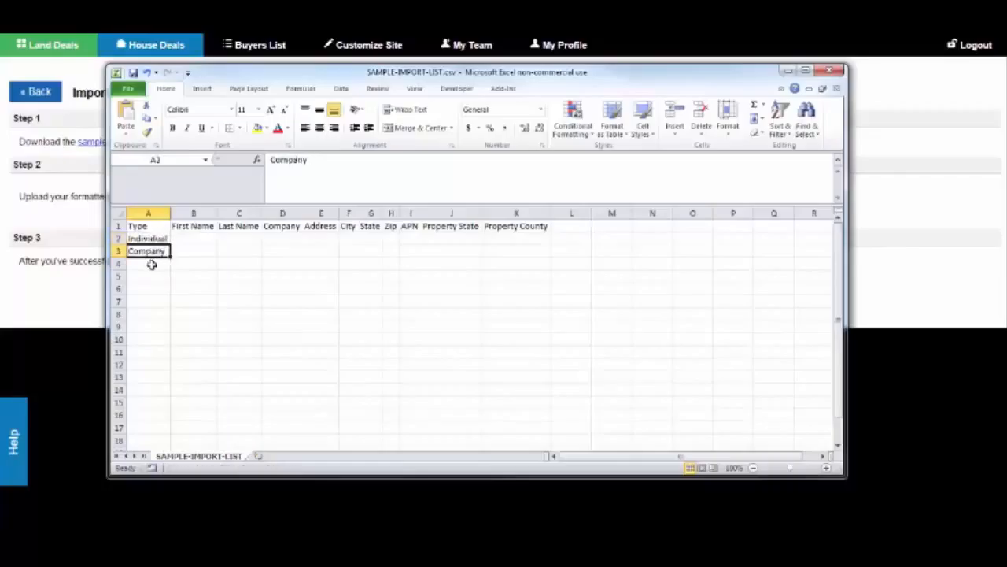
pyautogui.click(160, 240)
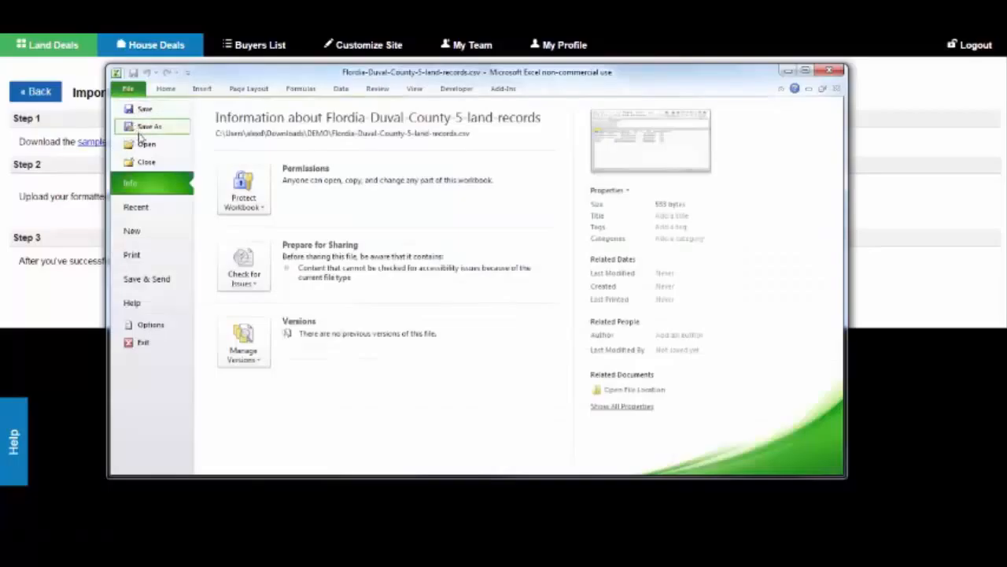
# - Open the Flordia-Duval-County-List.csv file in the spreadsheet program
pyautogui.click(142, 140)
pyautogui.scroll(-1, 484, 271)
pyautogui.doubleClick(462, 213)
pyautogui.click(551, 339)
pyautogui.click(655, 276)
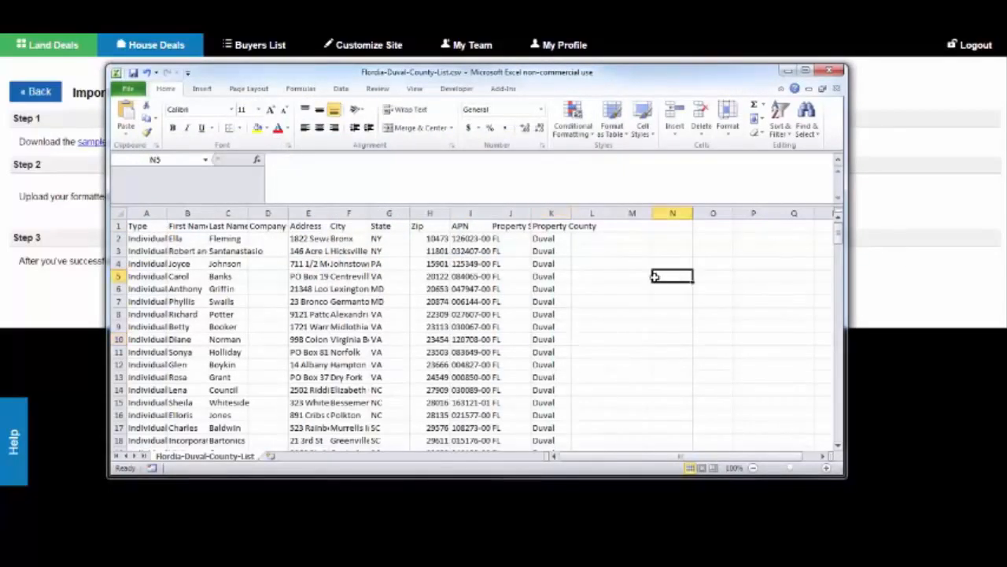
# - Check the Duval County list's header cells one by one, from Type to Property County, against the sample format
pyautogui.click(206, 266)
pyautogui.click(398, 279)
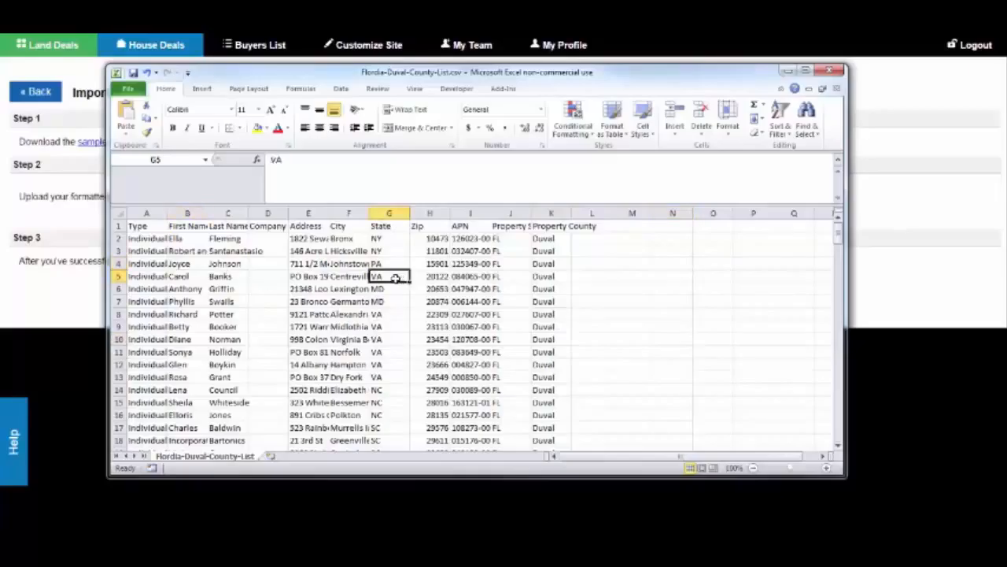
pyautogui.click(117, 226)
pyautogui.click(138, 226)
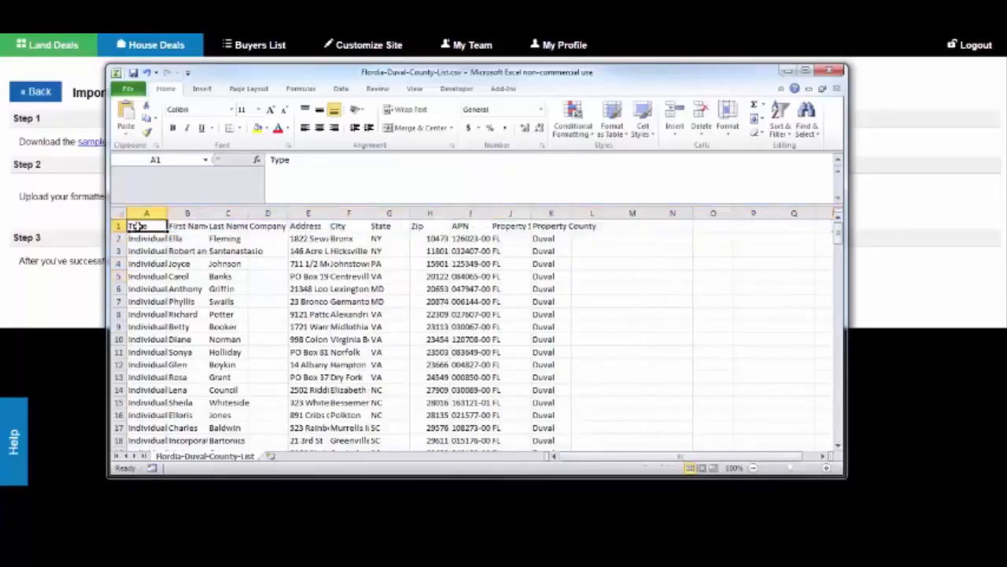
pyautogui.click(171, 225)
pyautogui.click(144, 226)
pyautogui.press('Right')
pyautogui.press('Right')
pyautogui.press('Right')
pyautogui.press('Right')
pyautogui.press('Right')
pyautogui.press('Right')
pyautogui.press('Right')
pyautogui.press('Right')
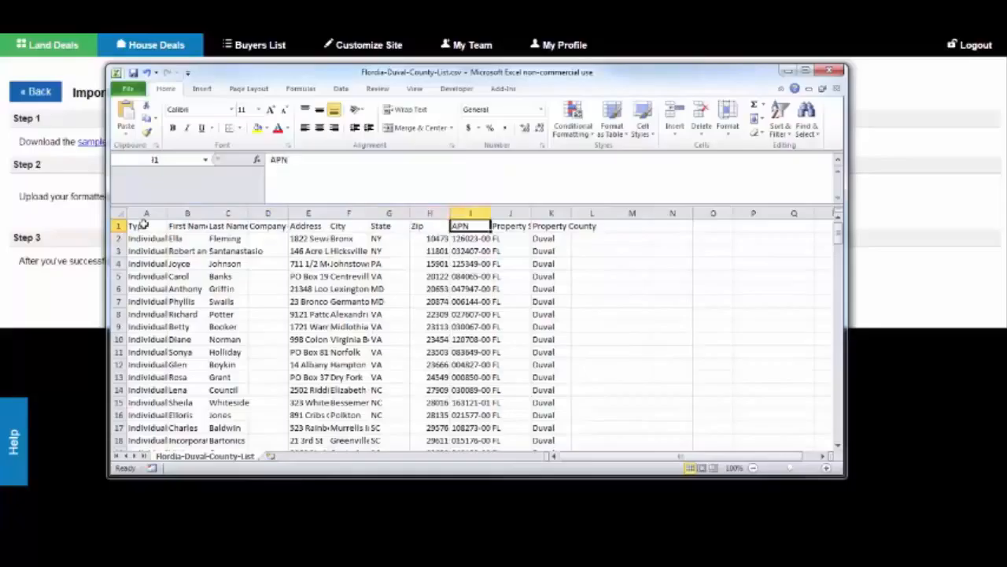
pyautogui.press('Right')
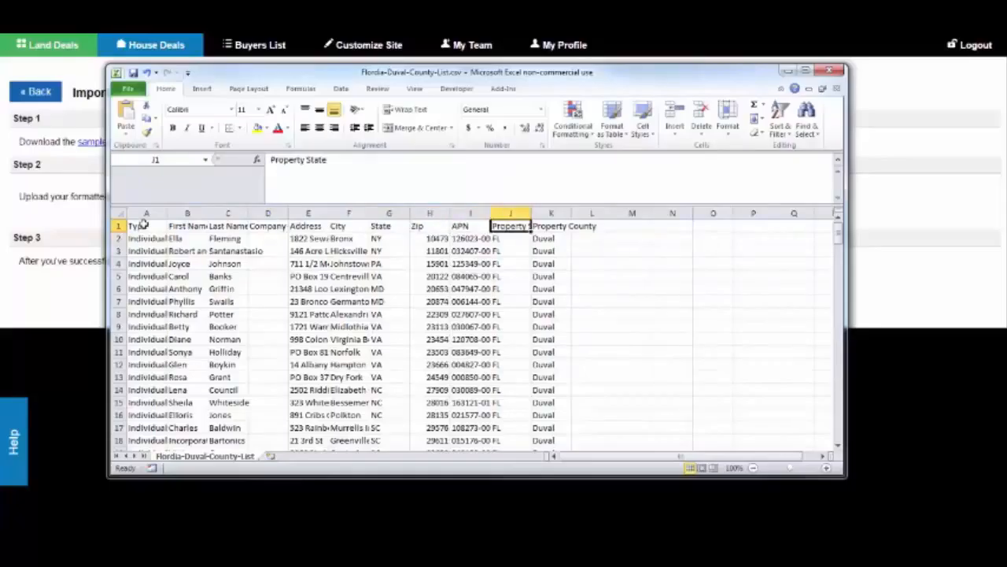
pyautogui.press('Right')
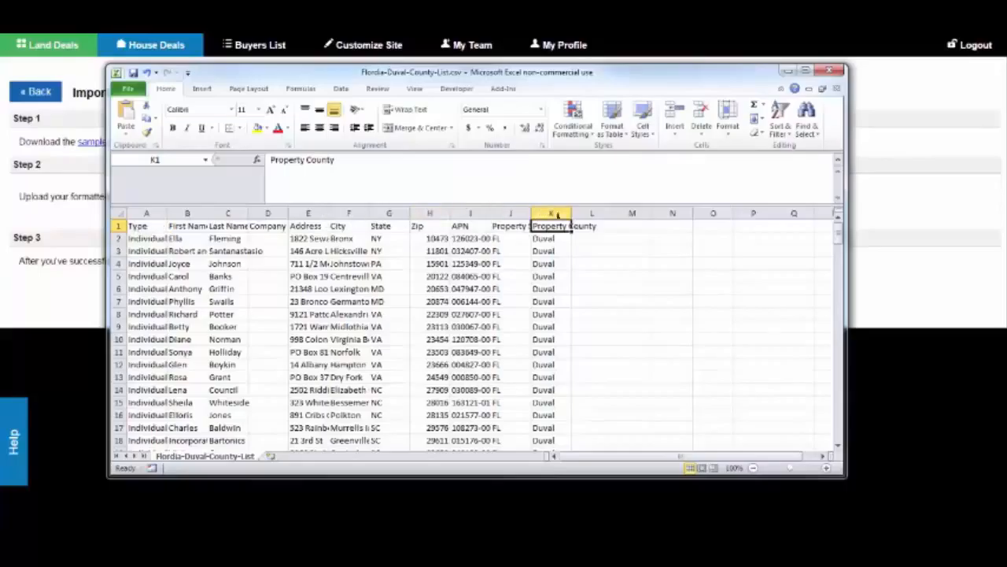
# - Examine the Type column down to the rows where Individual records change to Company records with blank name cells
pyautogui.click(152, 261)
pyautogui.click(146, 239)
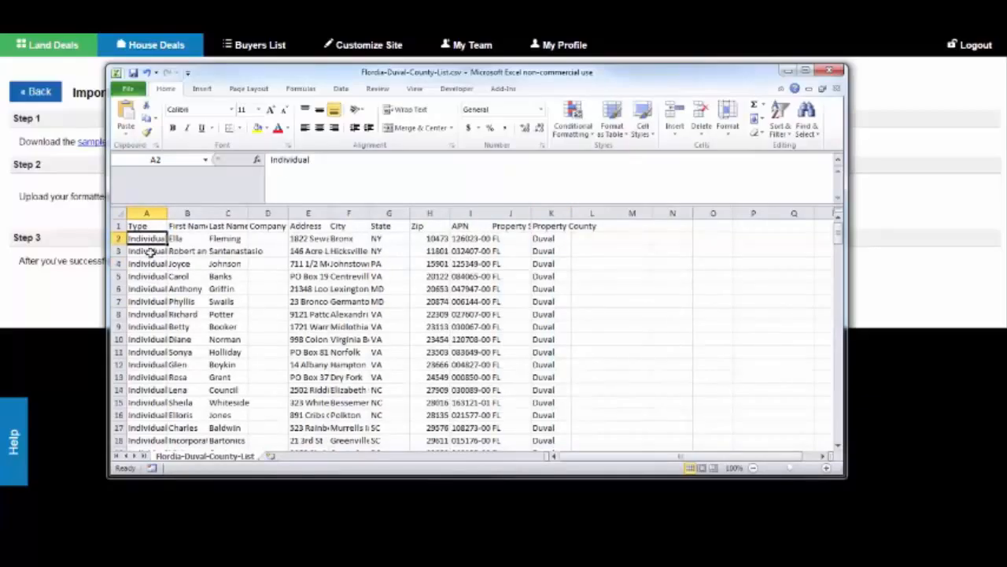
pyautogui.click(148, 250)
pyautogui.scroll(-20, 162, 251)
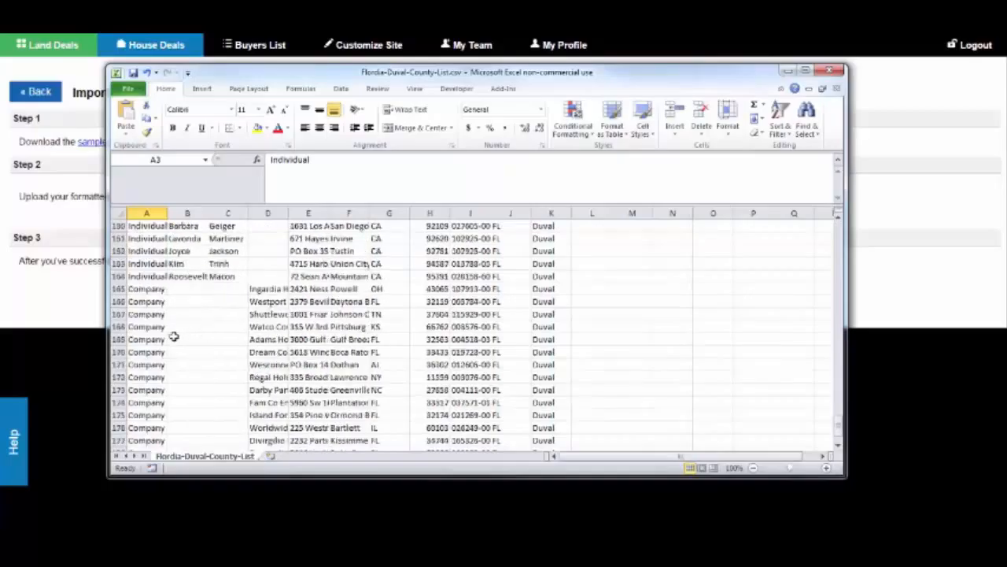
pyautogui.scroll(-8, 155, 338)
pyautogui.scroll(3, 153, 299)
pyautogui.moveTo(151, 266); pyautogui.dragTo(238, 364)
pyautogui.scroll(3, 201, 332)
pyautogui.click(236, 365)
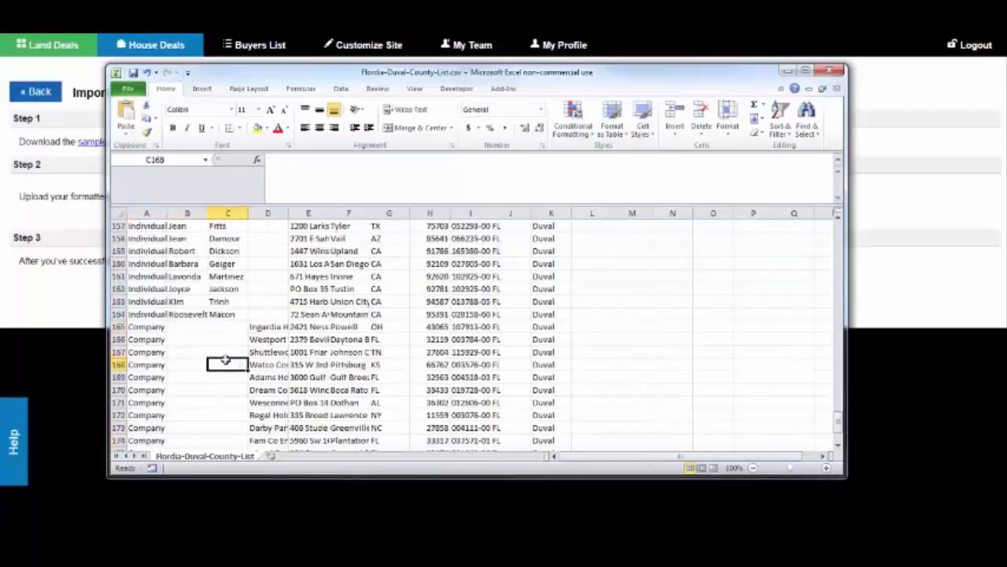
# - Compare the Type and Company cells of the Company rows with the blank Company cells of the Individual rows
pyautogui.scroll(-2, 197, 371)
pyautogui.click(138, 251)
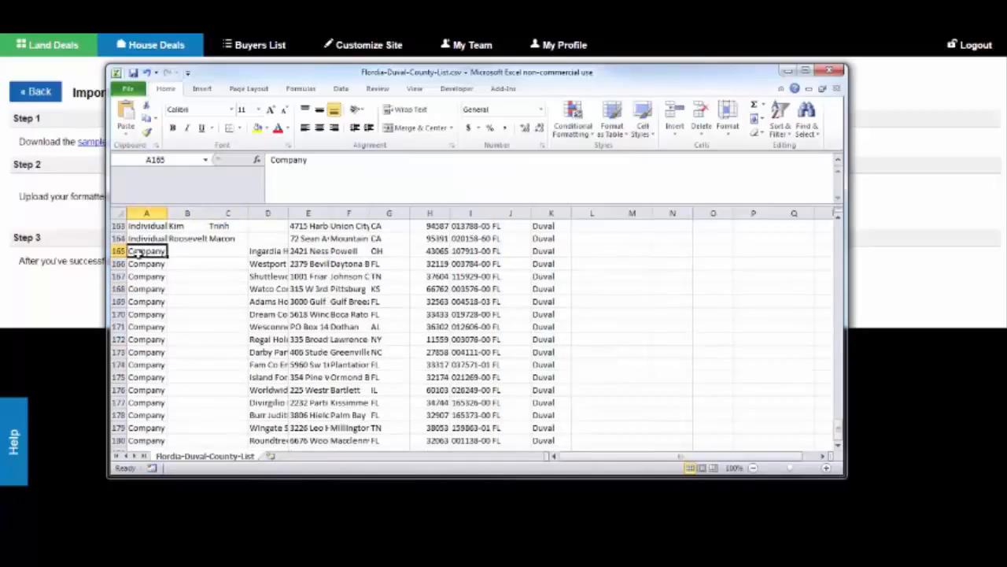
pyautogui.click(265, 251)
pyautogui.scroll(20, 279, 314)
pyautogui.scroll(20, 287, 303)
pyautogui.click(262, 226)
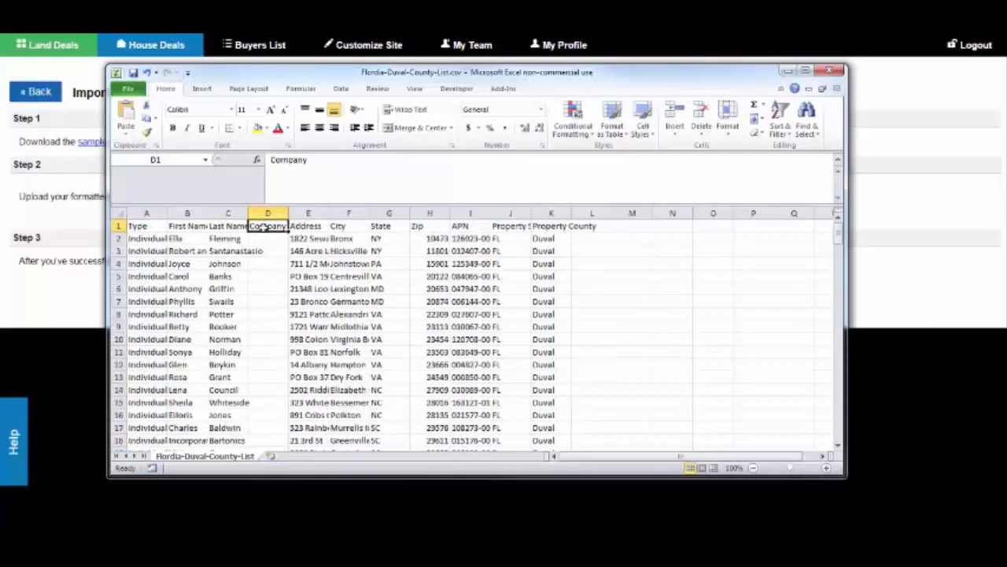
pyautogui.scroll(-20, 277, 377)
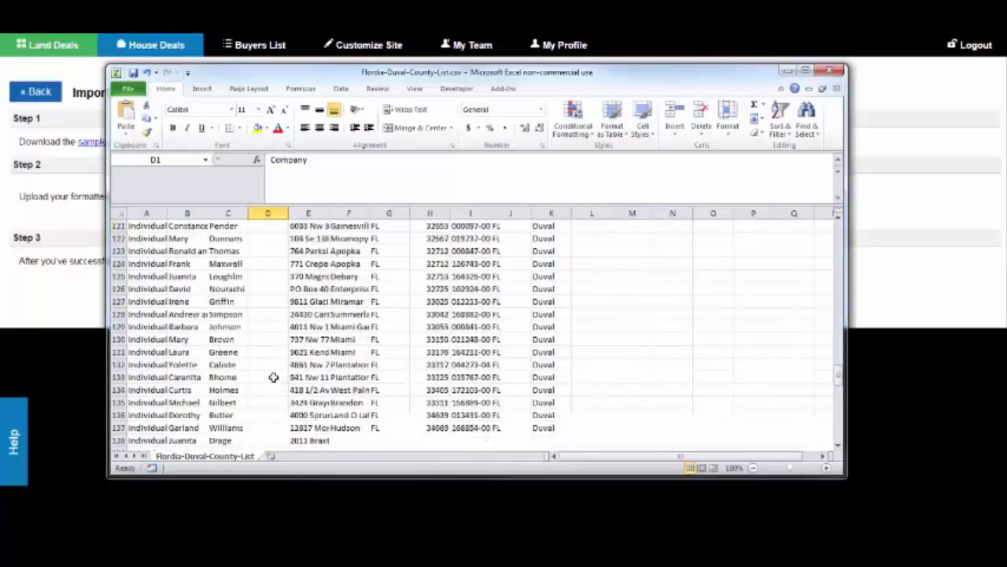
pyautogui.scroll(-9, 277, 384)
pyautogui.scroll(4, 261, 333)
pyautogui.click(263, 327)
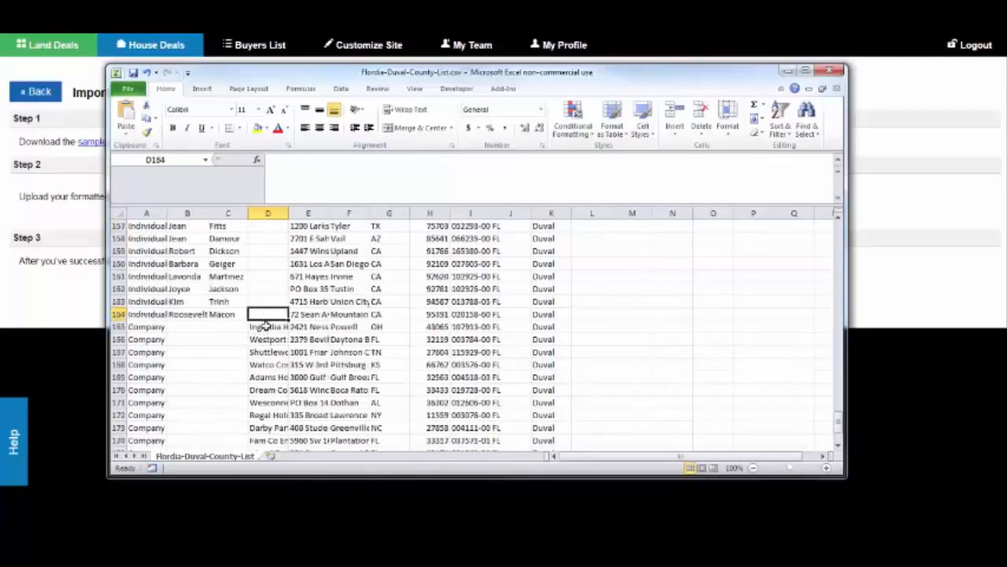
pyautogui.click(268, 340)
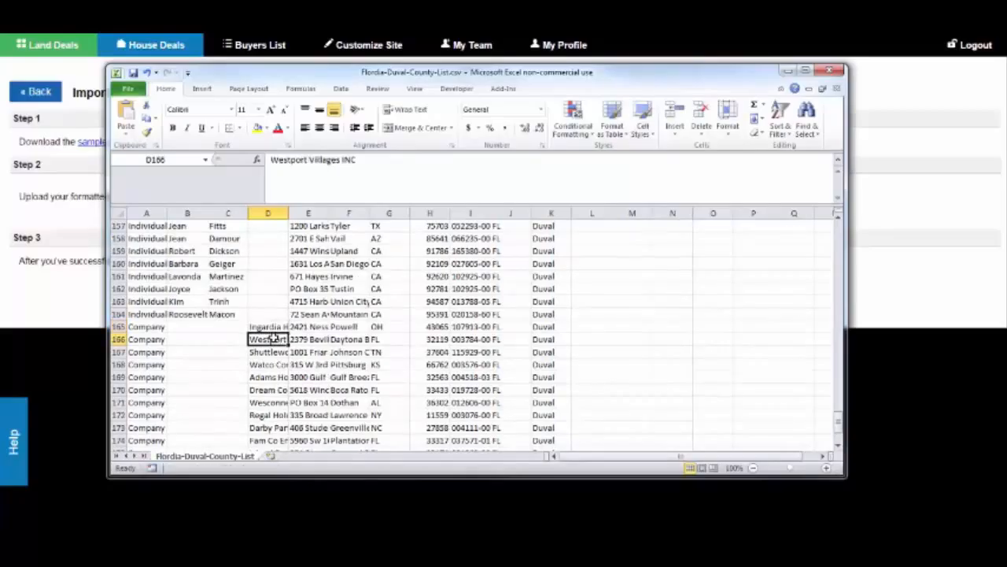
pyautogui.scroll(17, 260, 339)
pyautogui.scroll(20, 259, 339)
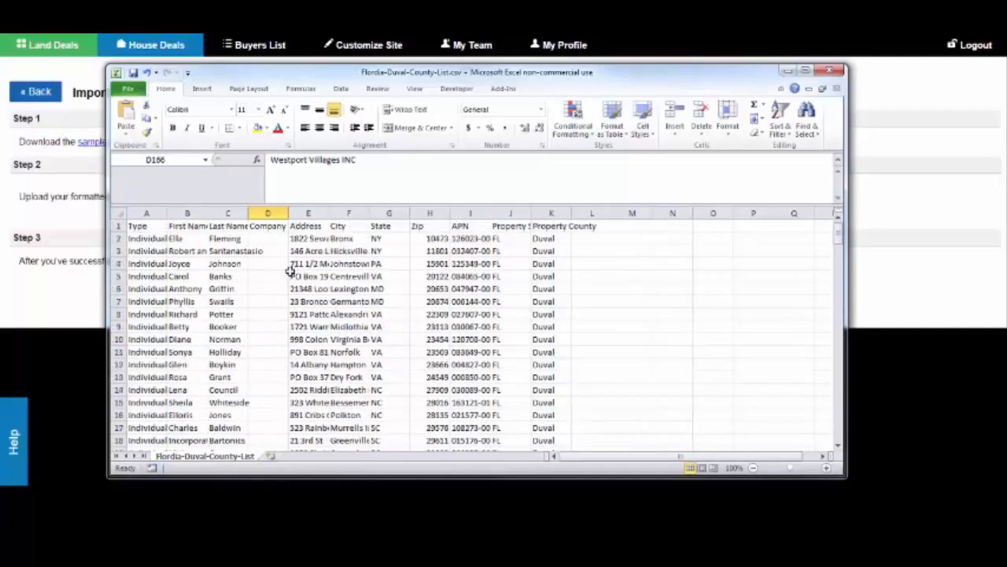
# - Check the Duval County list's columns one at a time, from Type through Property County
pyautogui.click(340, 263)
pyautogui.click(340, 240)
pyautogui.click(268, 248)
pyautogui.click(150, 238)
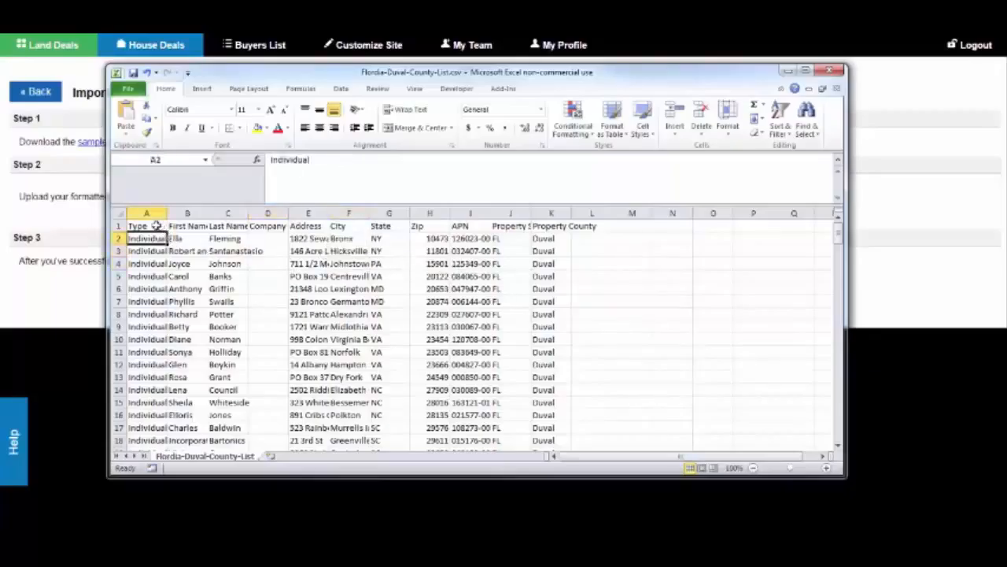
pyautogui.click(147, 213)
pyautogui.click(187, 213)
pyautogui.click(228, 213)
pyautogui.click(268, 213)
pyautogui.click(308, 214)
pyautogui.click(348, 213)
pyautogui.click(389, 213)
pyautogui.click(433, 212)
pyautogui.click(470, 213)
pyautogui.click(510, 213)
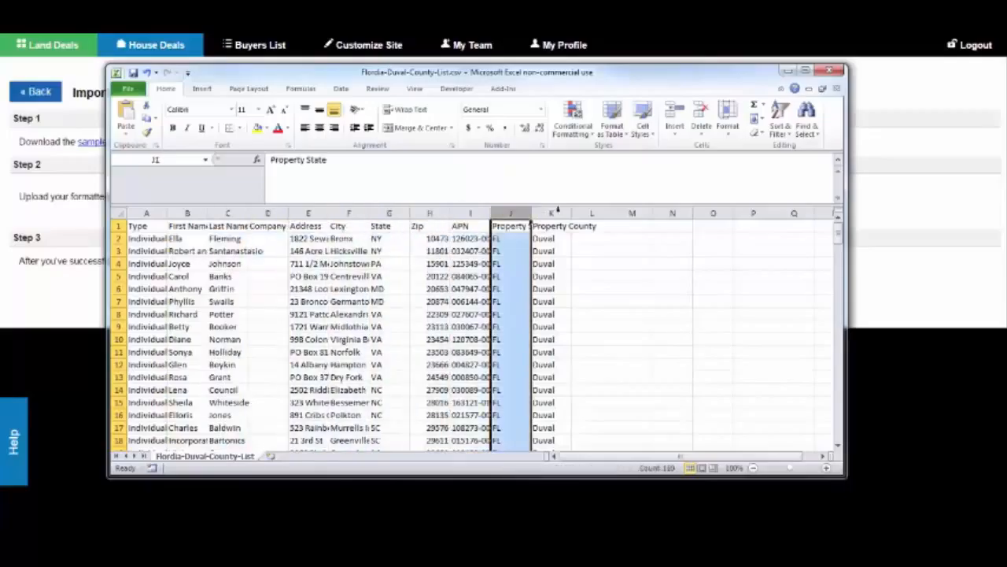
pyautogui.click(551, 213)
# - Examine the first Individual entries in the Type column and the rows below them
pyautogui.click(157, 240)
pyautogui.click(152, 251)
pyautogui.click(148, 263)
pyautogui.click(147, 240)
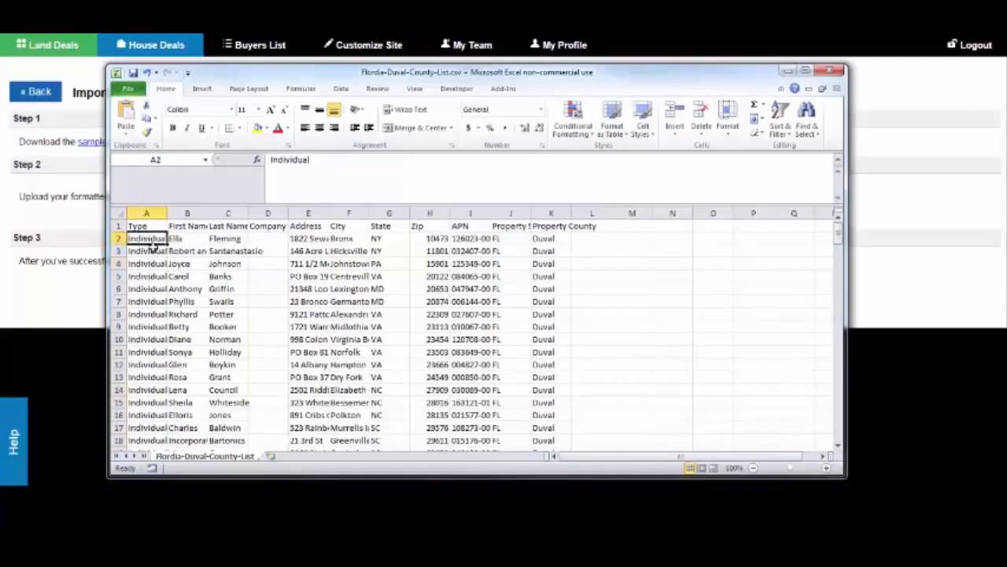
pyautogui.scroll(-15, 205, 346)
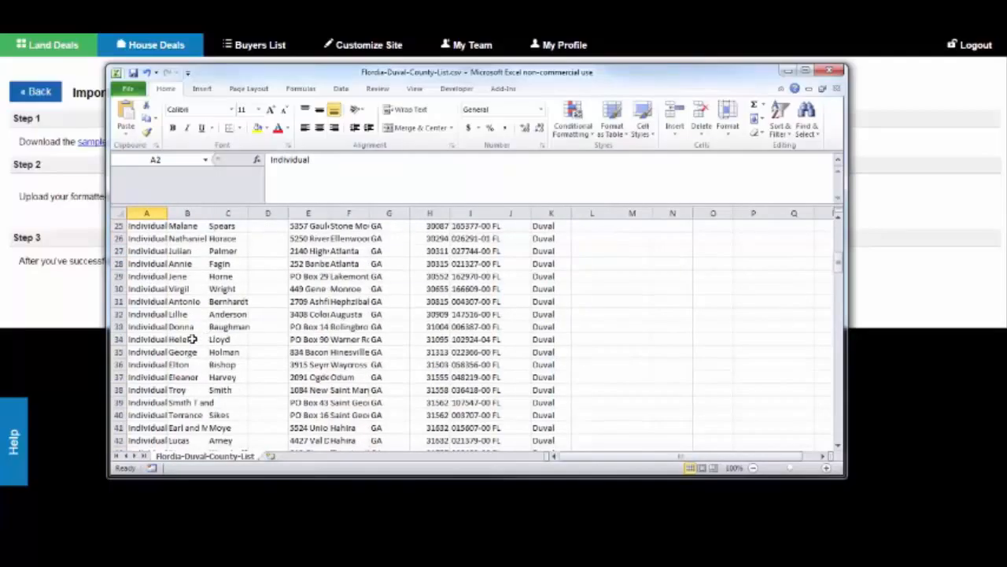
# - Auto-fit the widths of all columns in the Duval County list to their contents
pyautogui.click(118, 213)
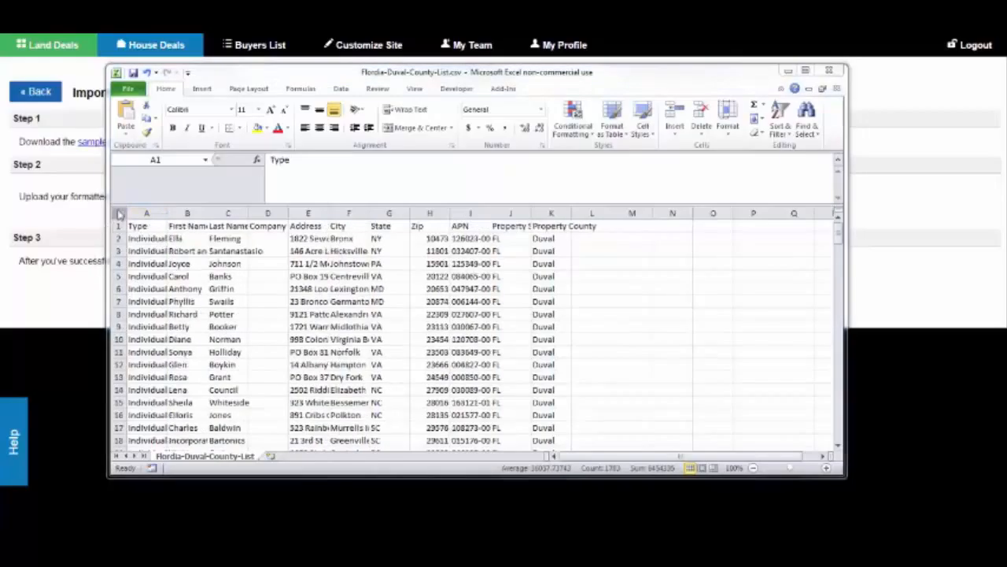
pyautogui.doubleClick(168, 213)
pyautogui.click(224, 265)
# - Examine the name, address, APN, Property State and Property County values down the widened list
pyautogui.scroll(-1, 219, 267)
pyautogui.scroll(-5, 434, 312)
pyautogui.scroll(6, 472, 328)
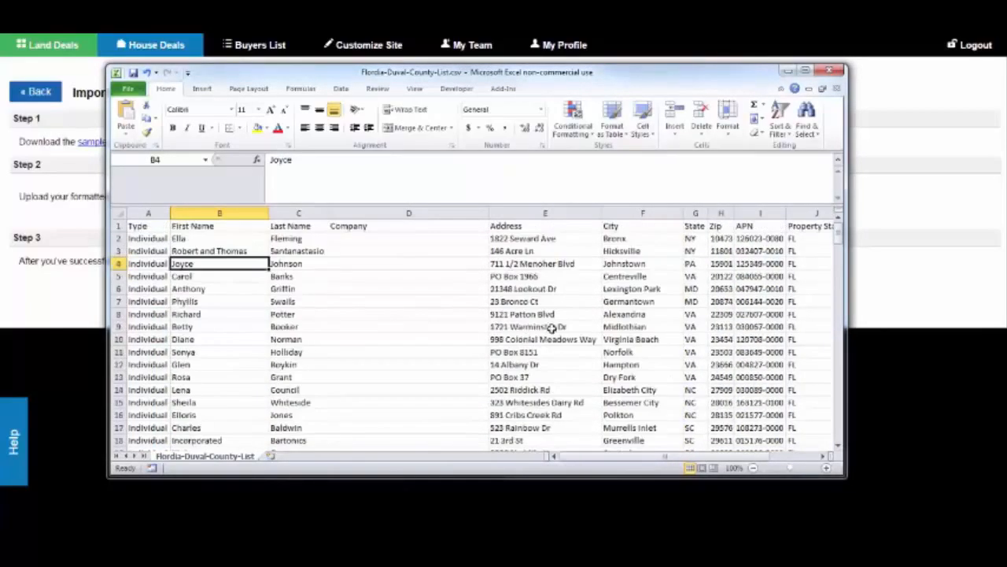
pyautogui.moveTo(600, 457); pyautogui.dragTo(660, 461)
pyautogui.click(730, 264)
pyautogui.click(618, 238)
pyautogui.scroll(-16, 606, 267)
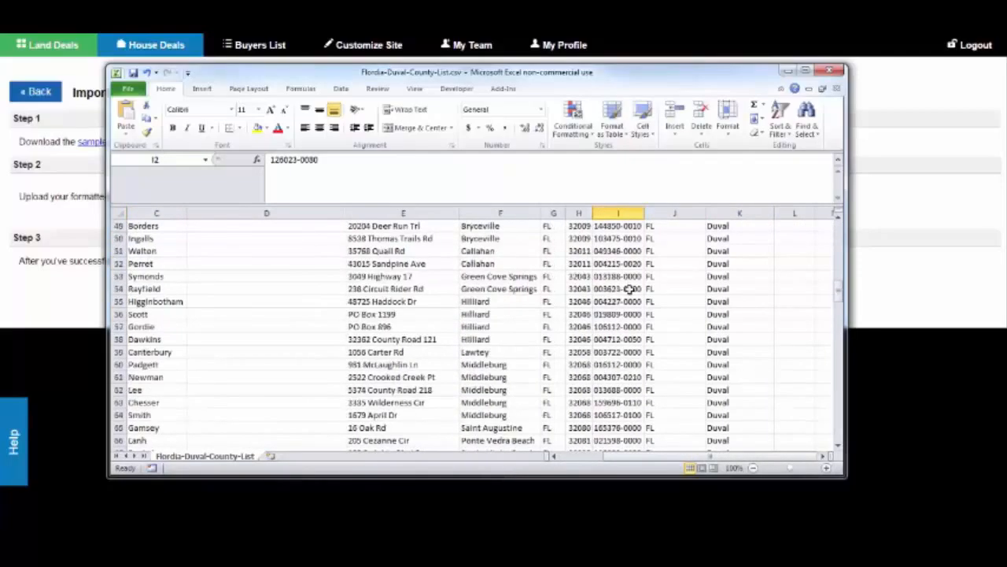
pyautogui.scroll(-20, 434, 322)
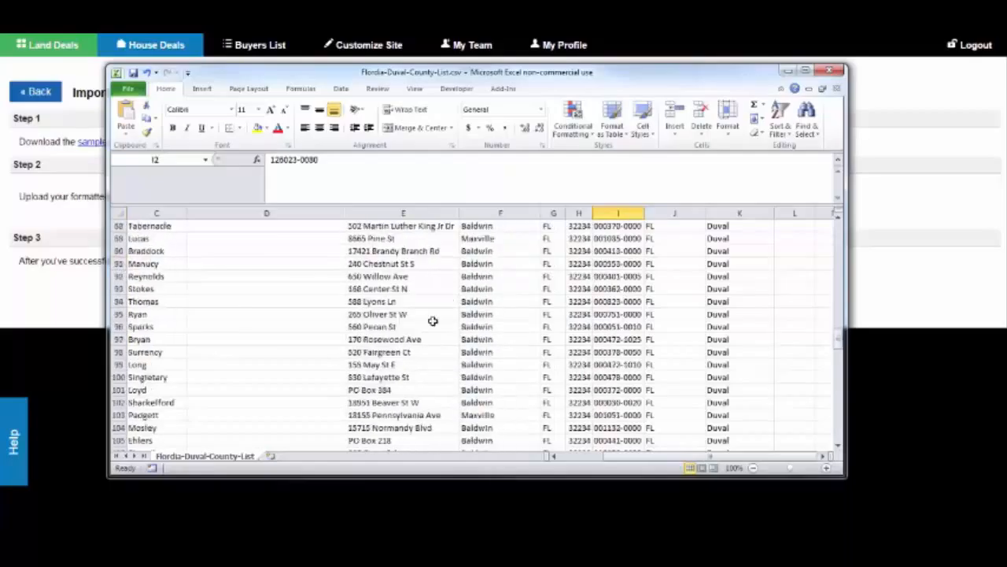
pyautogui.scroll(-1, 629, 378)
pyautogui.scroll(2, 670, 432)
# - Examine the company names and addresses in the Company rows down to the end of the list
pyautogui.moveTo(683, 458); pyautogui.dragTo(586, 456)
pyautogui.click(346, 338)
pyautogui.scroll(20, 348, 383)
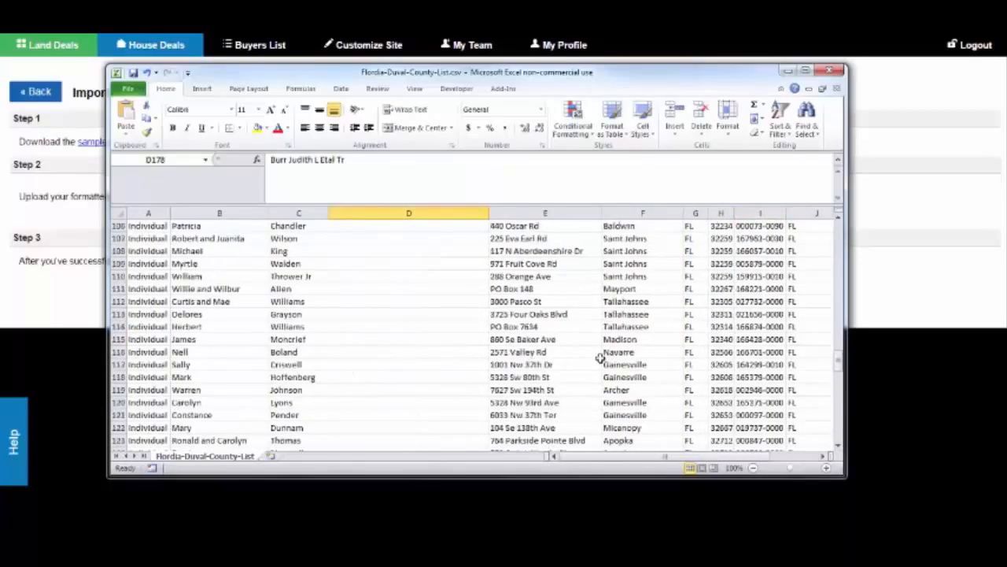
pyautogui.scroll(-20, 450, 341)
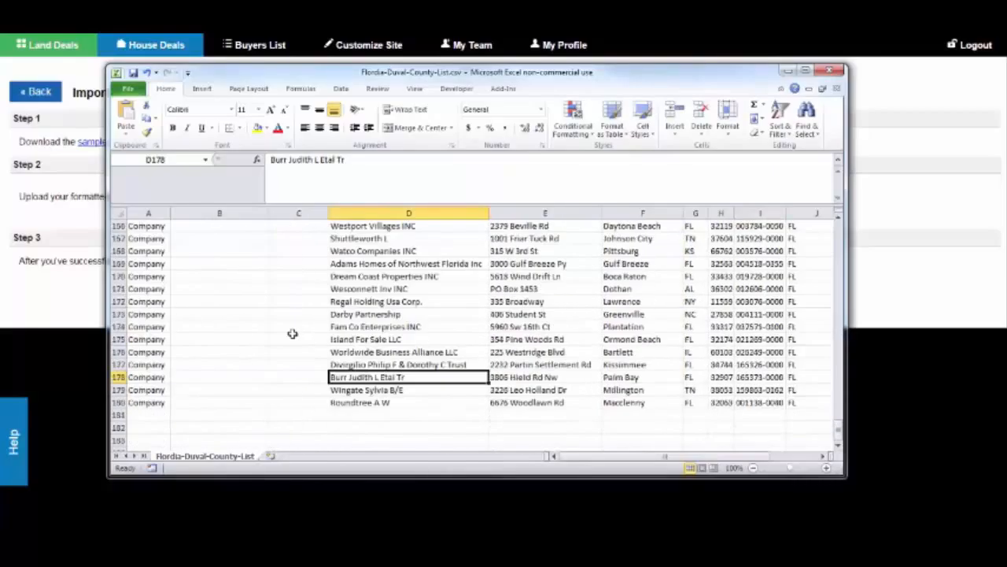
pyautogui.click(341, 299)
pyautogui.click(595, 276)
pyautogui.click(593, 251)
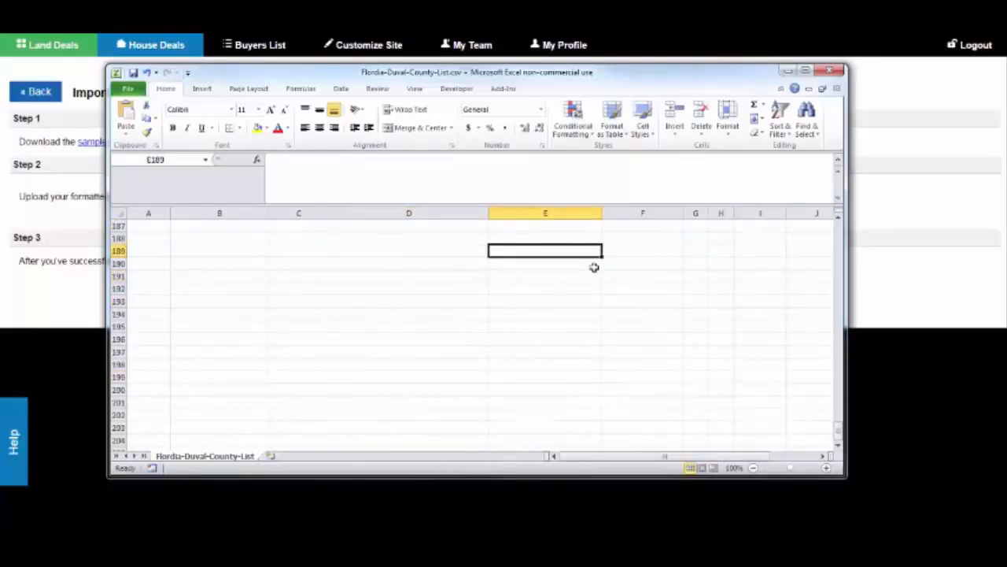
pyautogui.scroll(4, 583, 331)
pyautogui.click(686, 368)
pyautogui.click(541, 312)
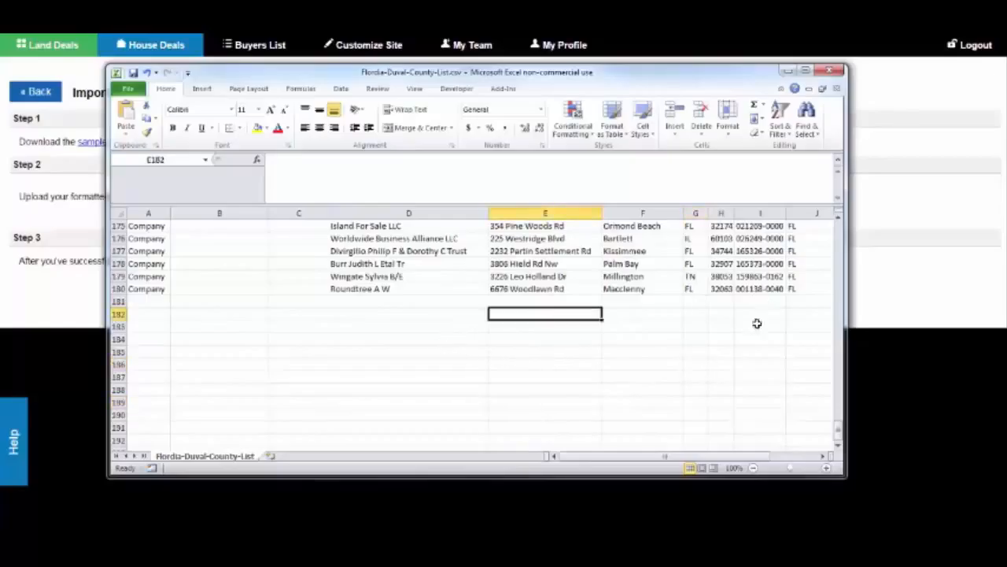
pyautogui.click(532, 300)
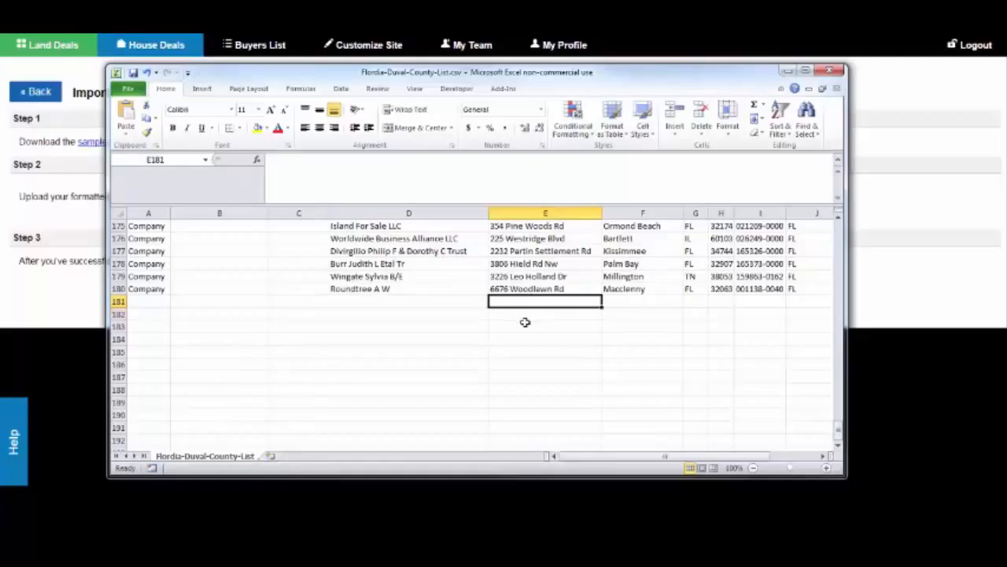
pyautogui.scroll(20, 530, 322)
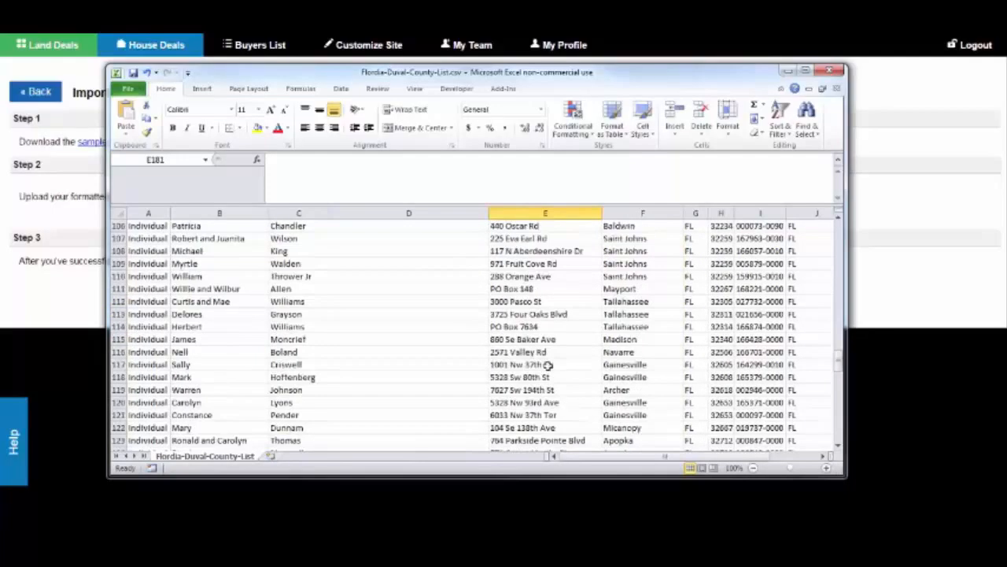
pyautogui.scroll(8, 632, 331)
pyautogui.click(260, 263)
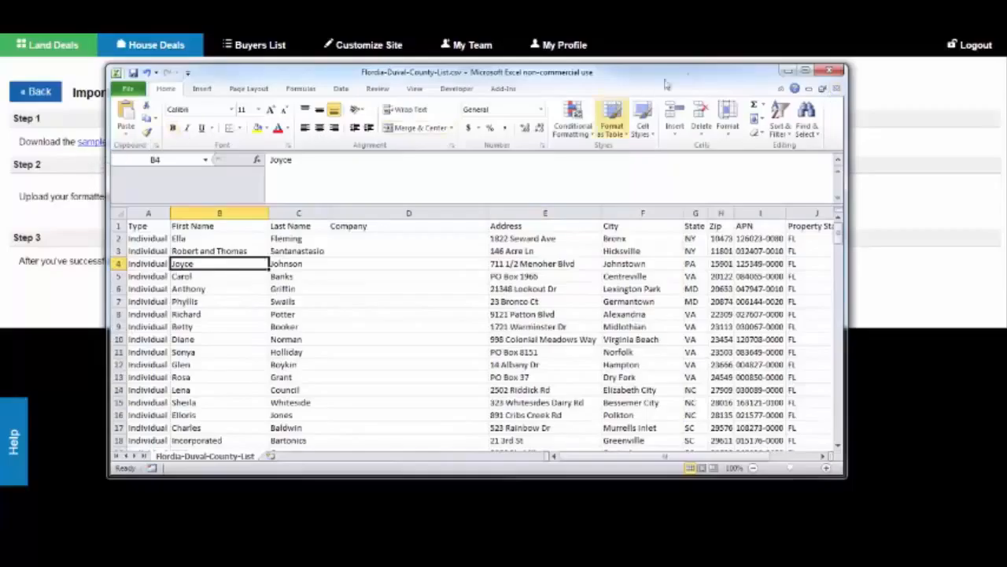
# - Close Flordia-Duval-County-List.csv and SAMPLE-IMPORT-LIST.csv without saving changes to either file
pyautogui.click(837, 72)
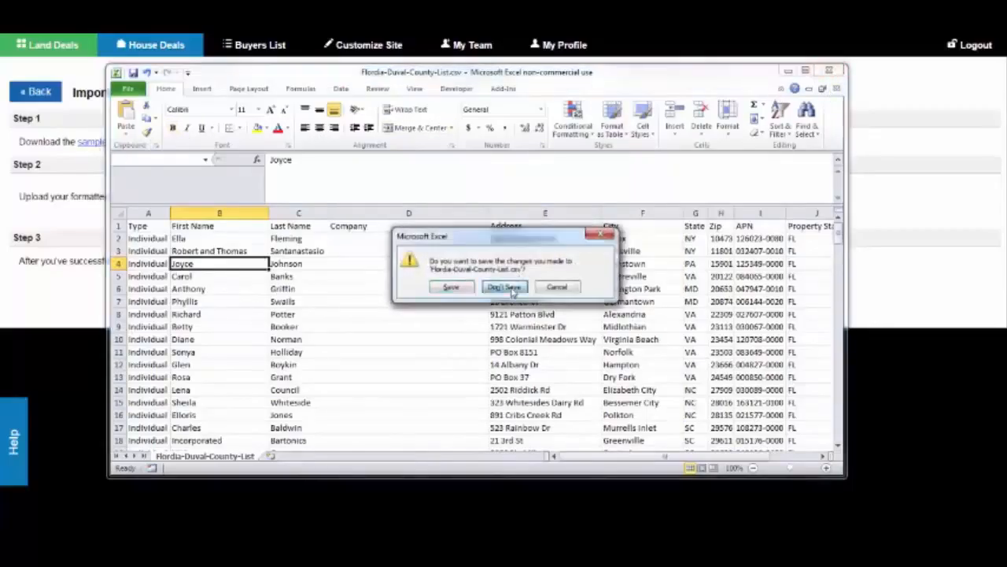
pyautogui.click(509, 286)
pyautogui.click(830, 71)
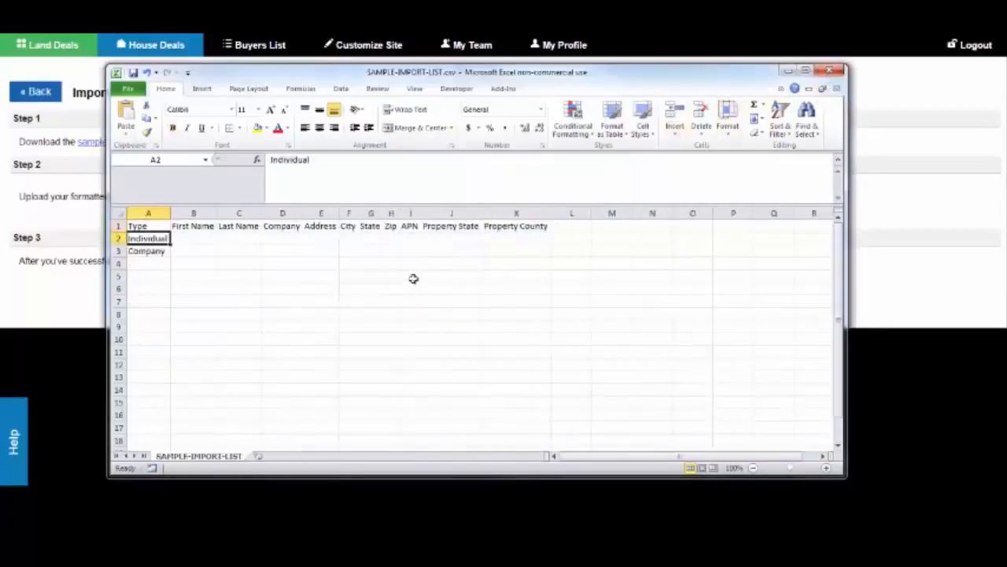
pyautogui.click(830, 71)
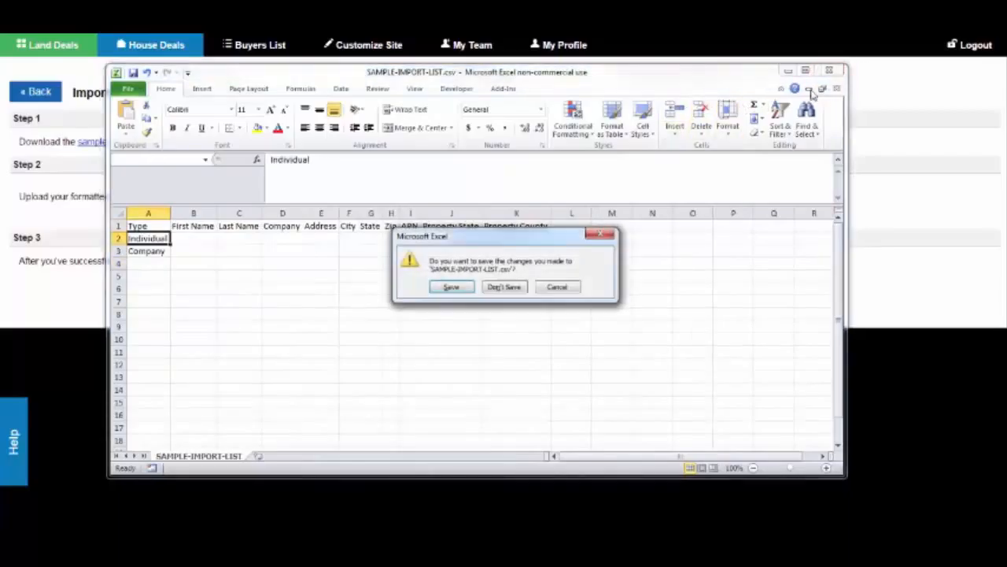
pyautogui.click(516, 288)
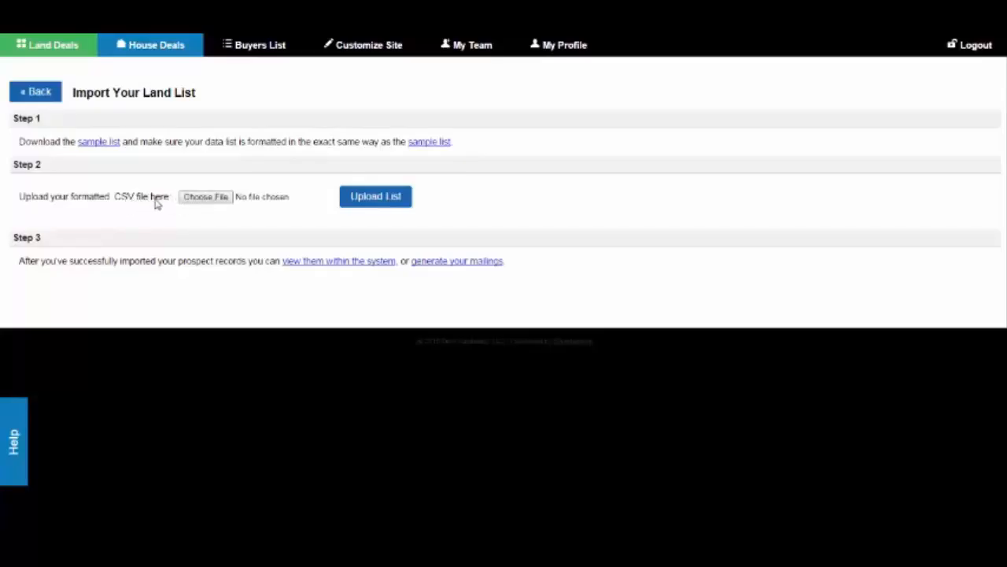
# - Upload Flordia-Duval-County-5-land-records.csv from the DEMO folder as the land list to import
pyautogui.click(206, 197)
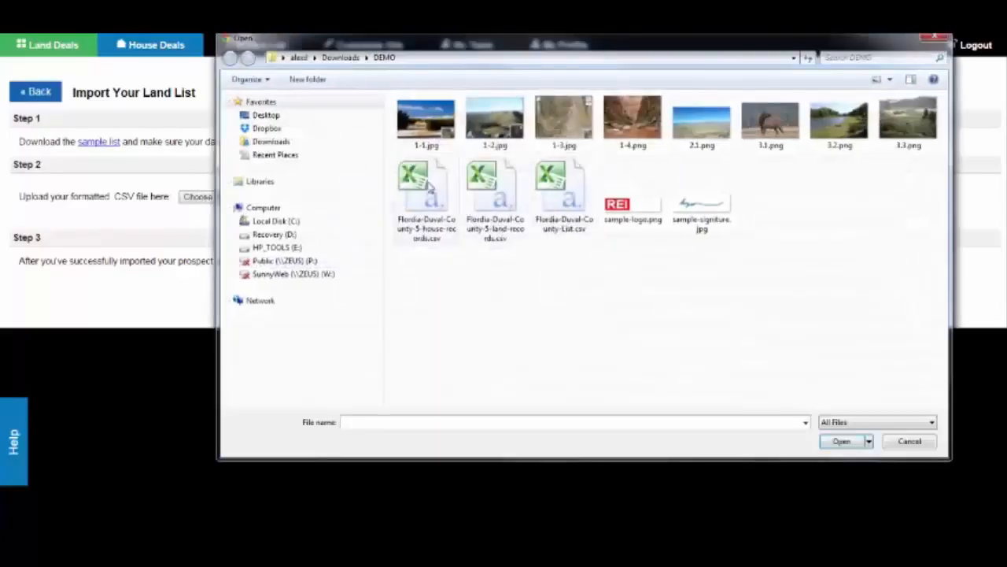
pyautogui.click(498, 197)
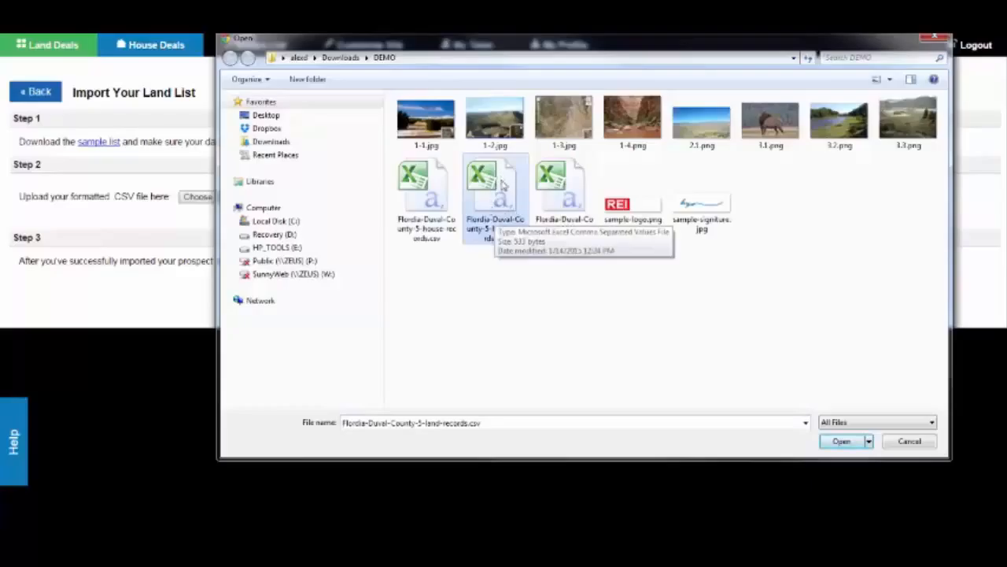
pyautogui.click(842, 441)
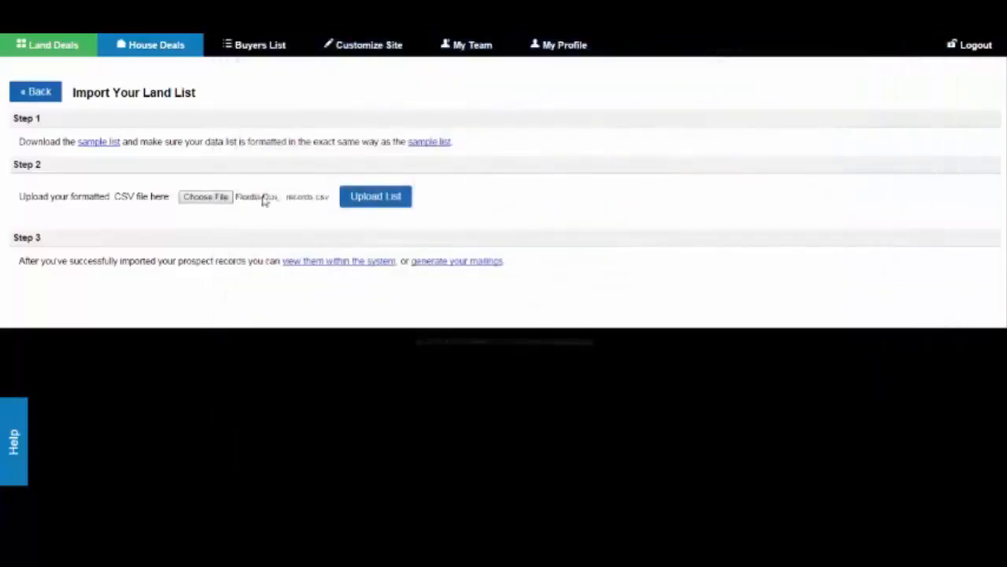
pyautogui.click(382, 202)
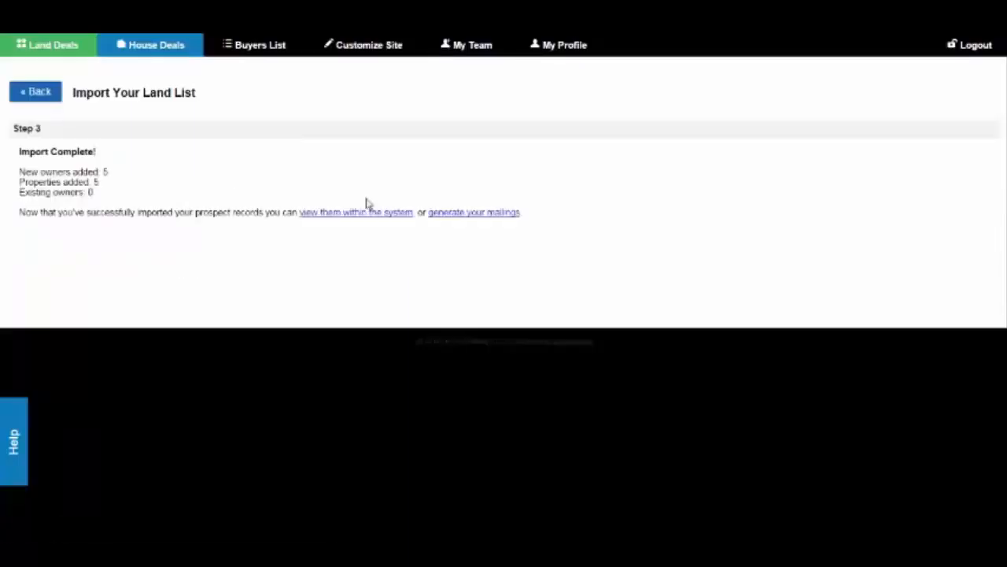
# - Examine the import summary's figures for new owners, properties added and existing owners
pyautogui.moveTo(42, 151); pyautogui.dragTo(89, 176)
pyautogui.click(105, 172)
pyautogui.click(107, 190)
pyautogui.click(83, 176)
pyautogui.moveTo(104, 159); pyautogui.dragTo(109, 177)
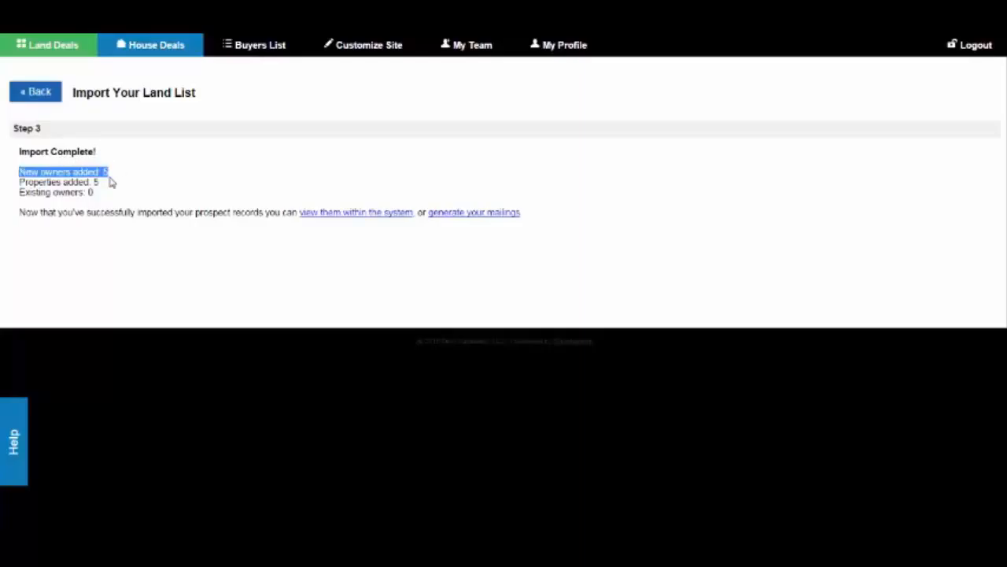
pyautogui.click(110, 181)
pyautogui.moveTo(102, 185); pyautogui.dragTo(38, 182)
pyautogui.click(43, 172)
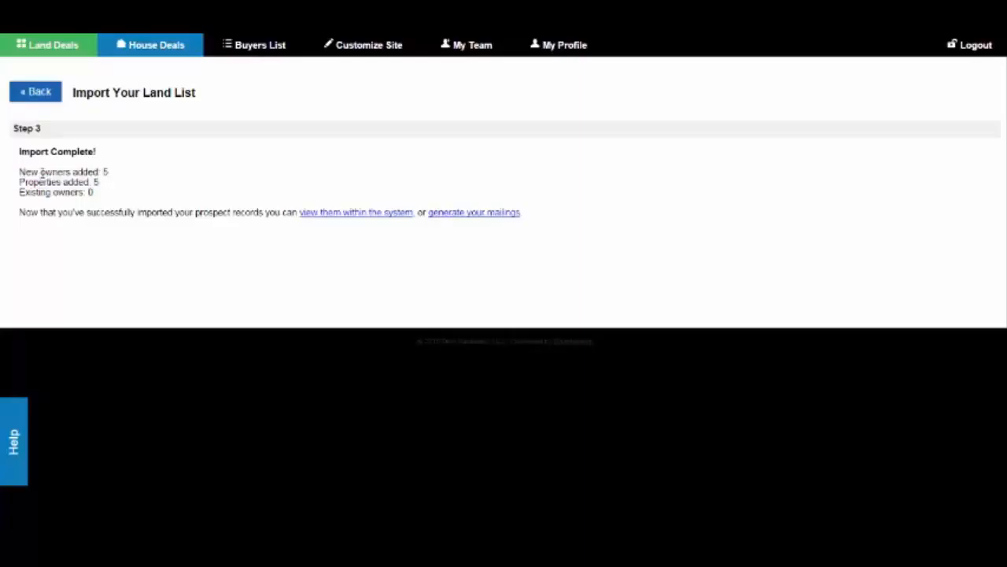
pyautogui.doubleClick(94, 182)
pyautogui.click(121, 174)
pyautogui.moveTo(49, 180); pyautogui.dragTo(101, 180)
pyautogui.click(103, 162)
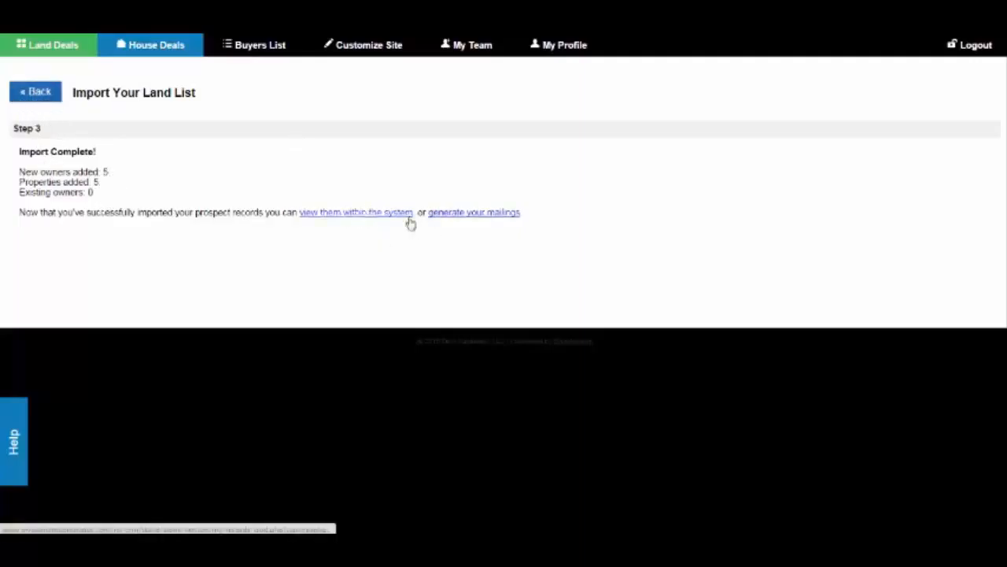
# - Check the imported records in My Land Deals against what My House Deals lists
pyautogui.click(44, 97)
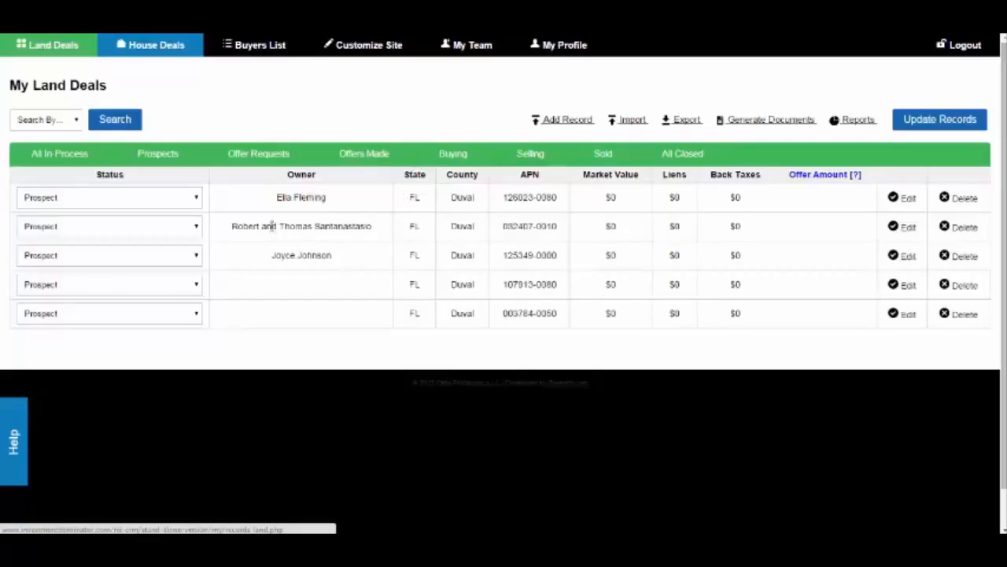
pyautogui.click(162, 47)
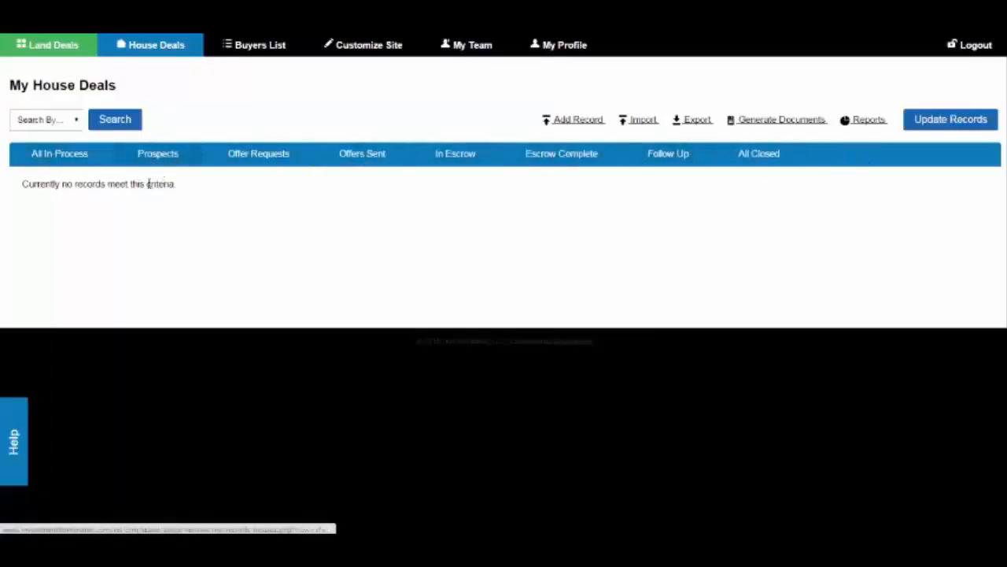
pyautogui.moveTo(124, 184); pyautogui.dragTo(36, 198)
pyautogui.click(36, 201)
pyautogui.doubleClick(36, 203)
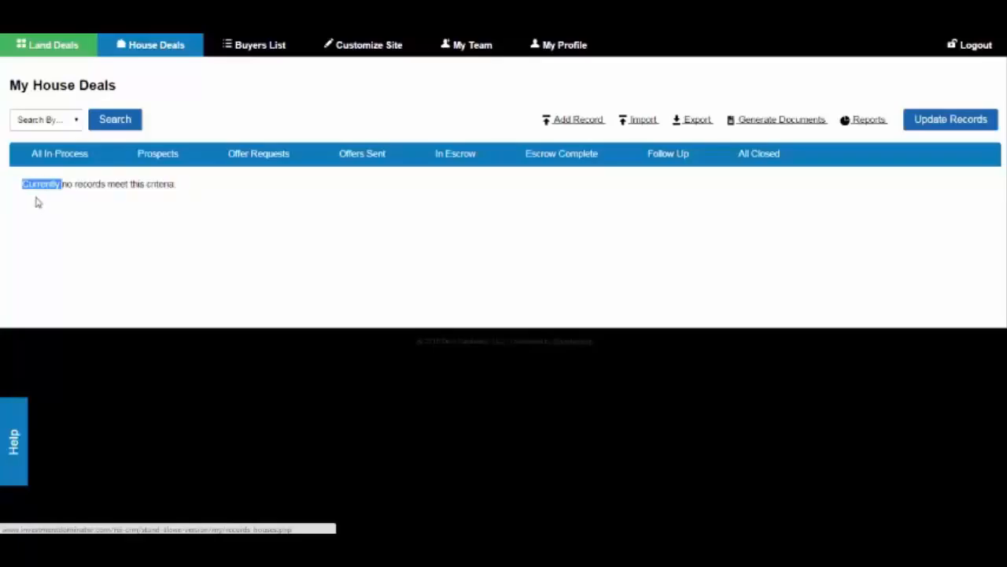
# - Import Flordia-Duval-County-5-house-records.csv from the DEMO folder into My House Deals
pyautogui.click(44, 201)
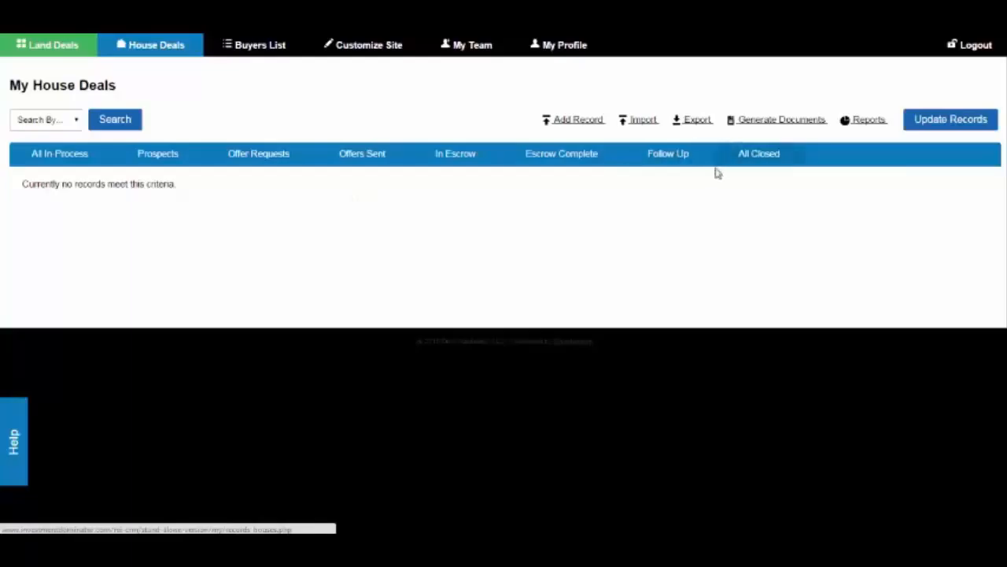
pyautogui.click(643, 120)
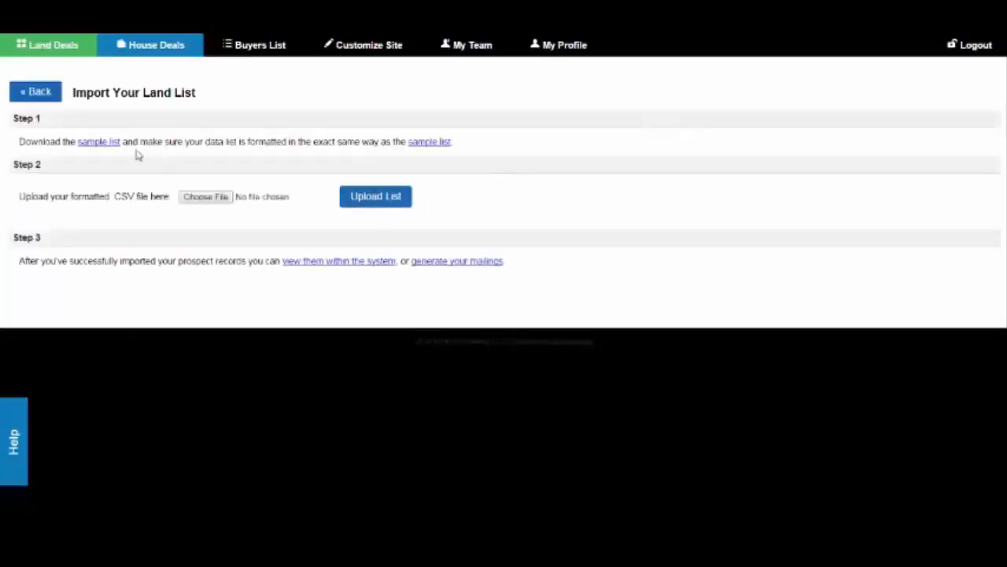
pyautogui.click(209, 198)
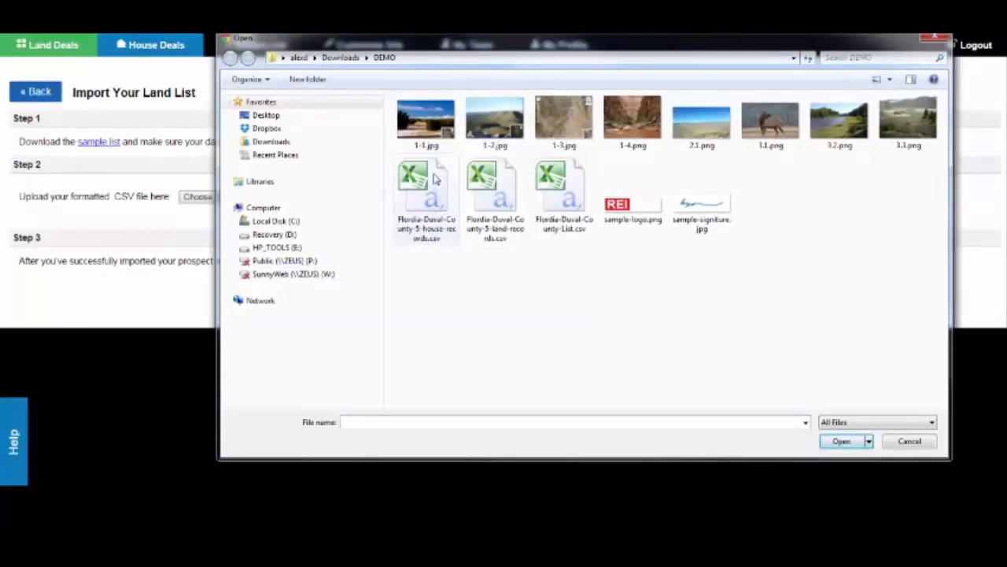
pyautogui.click(425, 236)
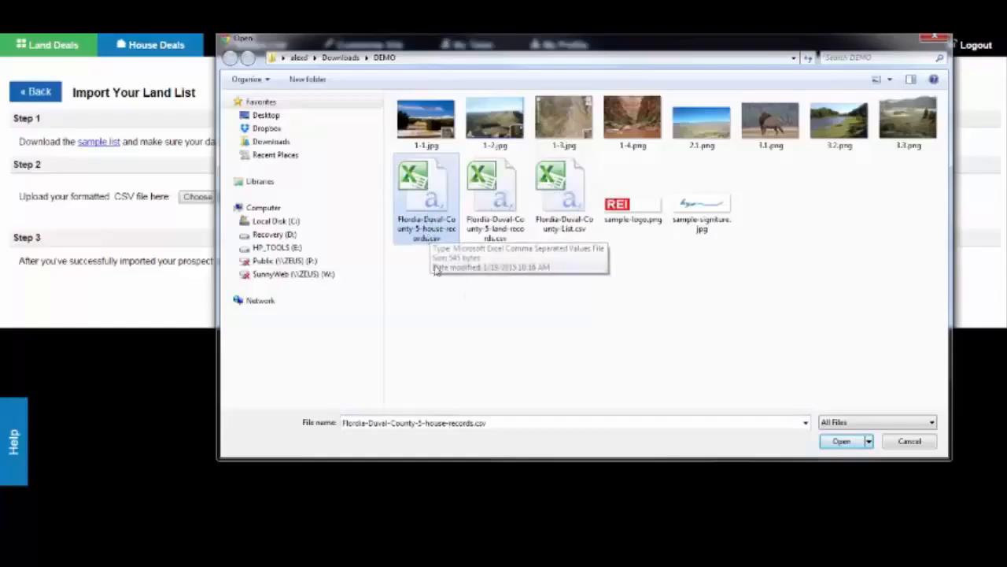
pyautogui.click(836, 443)
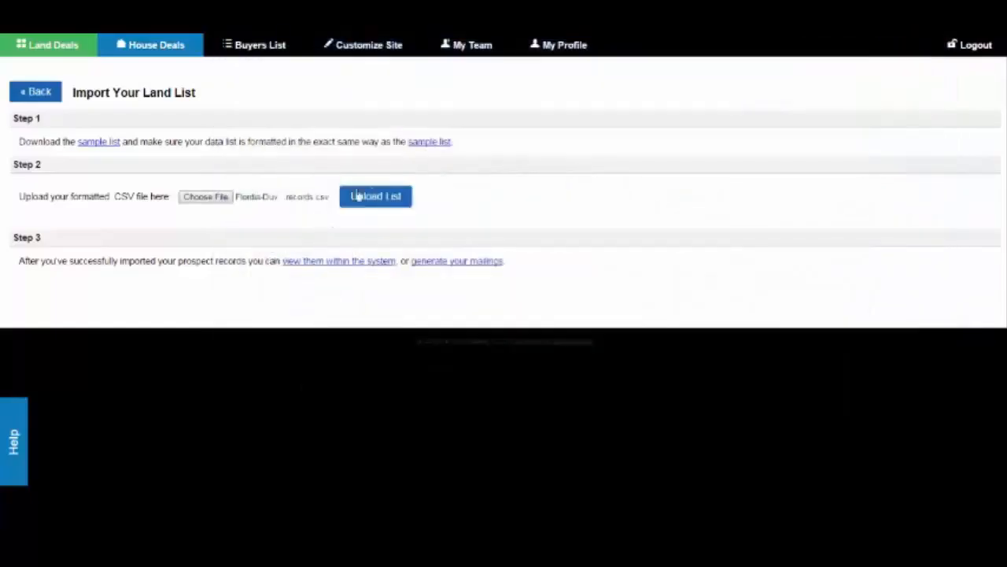
pyautogui.click(381, 201)
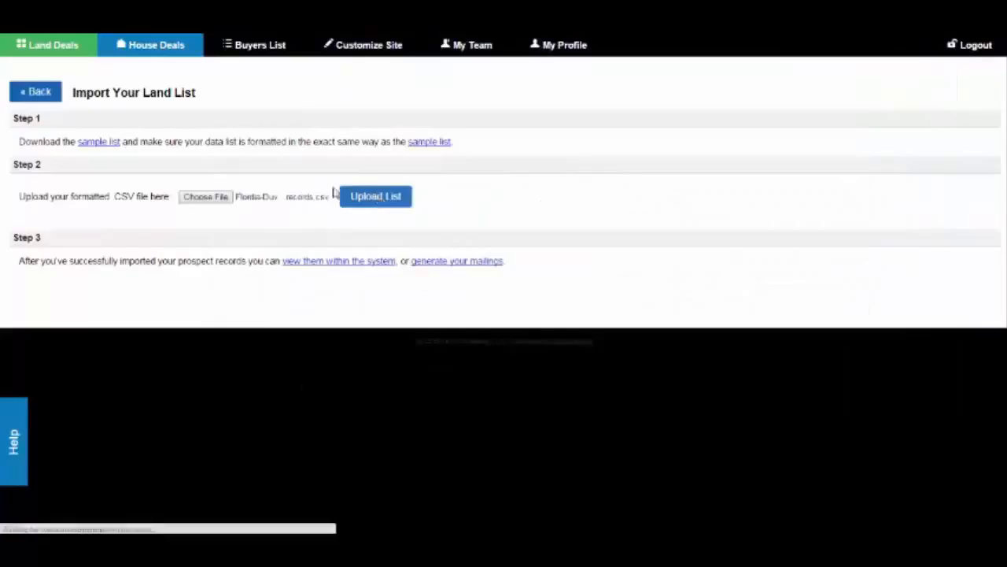
# - Review the house import's figures for owners and properties, and return to the My House Deals list to view the imported records
pyautogui.moveTo(30, 151); pyautogui.dragTo(113, 159)
pyautogui.click(114, 164)
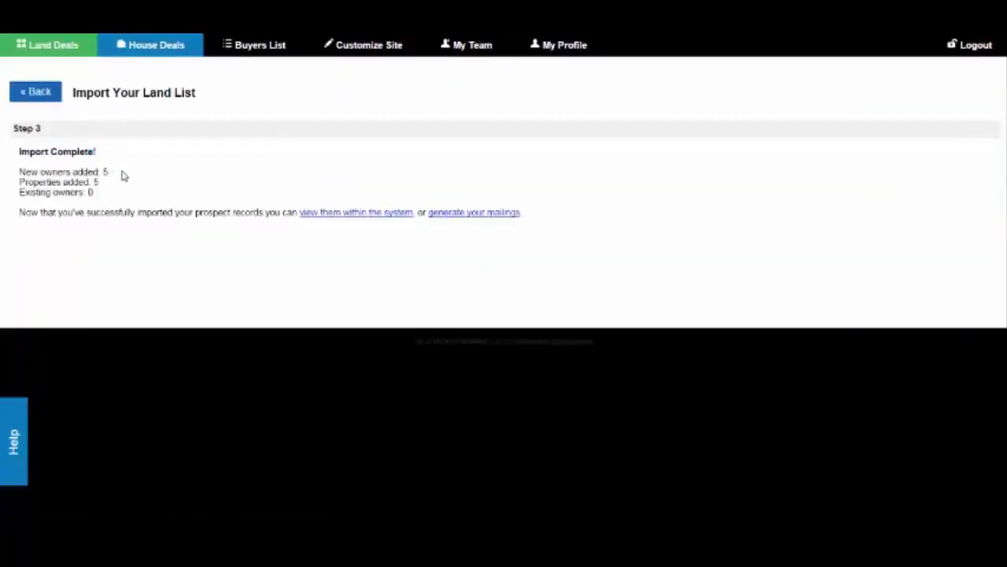
pyautogui.moveTo(66, 171); pyautogui.dragTo(124, 187)
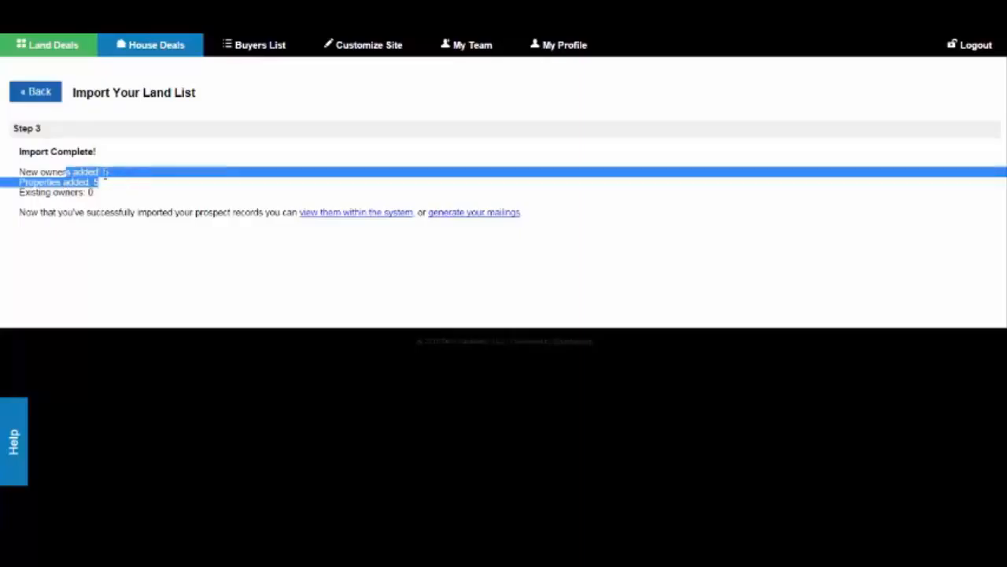
pyautogui.click(103, 177)
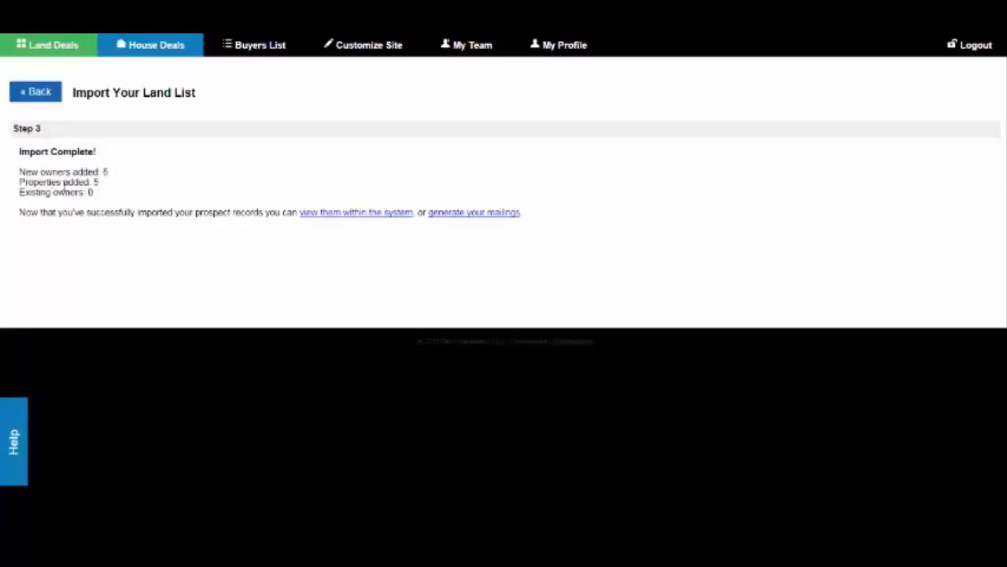
pyautogui.moveTo(33, 182); pyautogui.dragTo(110, 191)
pyautogui.click(110, 192)
pyautogui.click(47, 93)
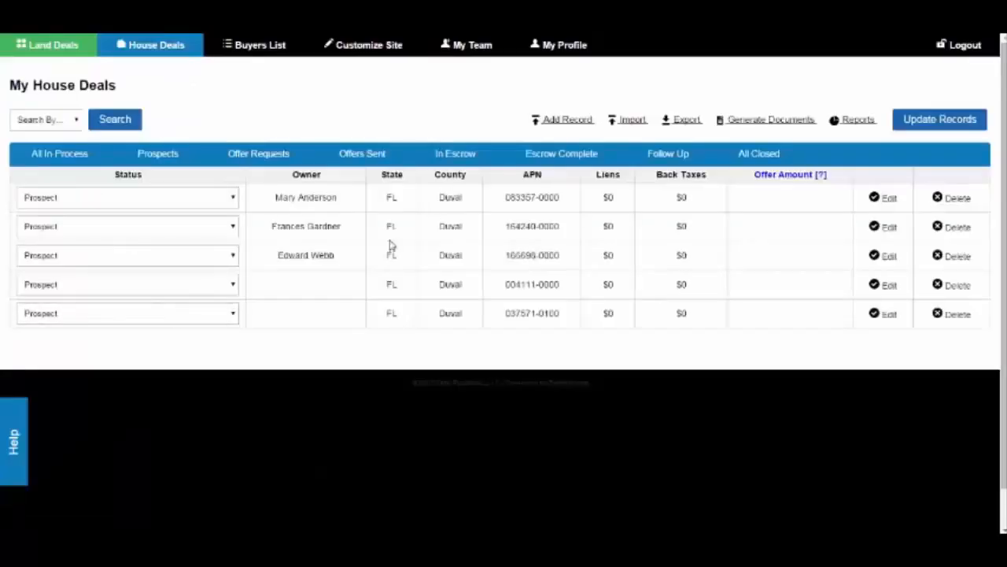